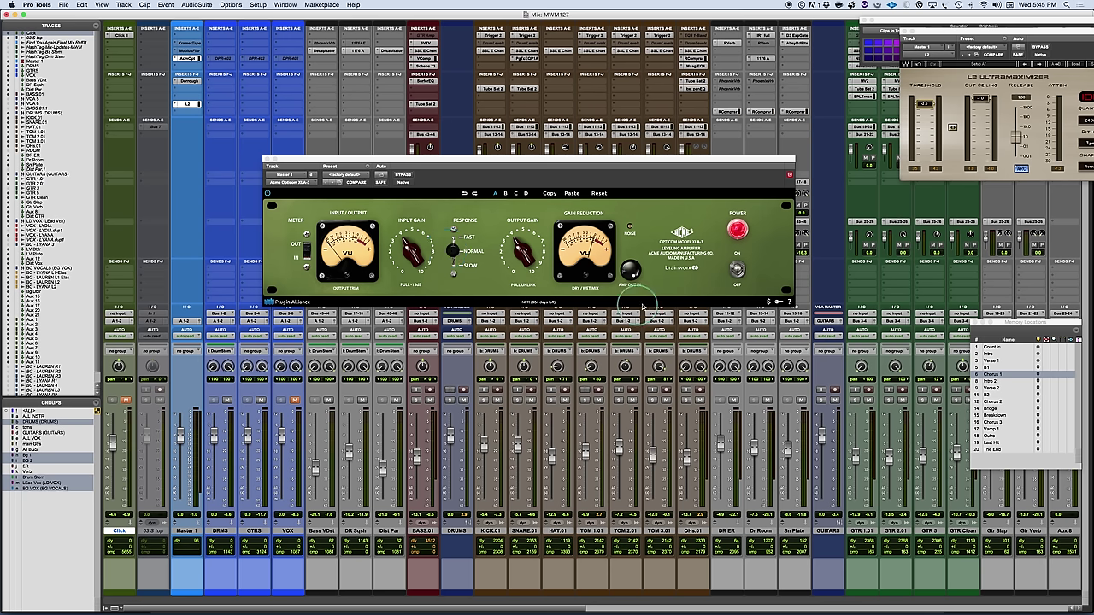
# Step: Try the Power, Amp Out/In and Meter switches on the Master 1 track's Acme Opticom XLA-3 compressor
pyautogui.click(735, 269)
pyautogui.click(735, 269)
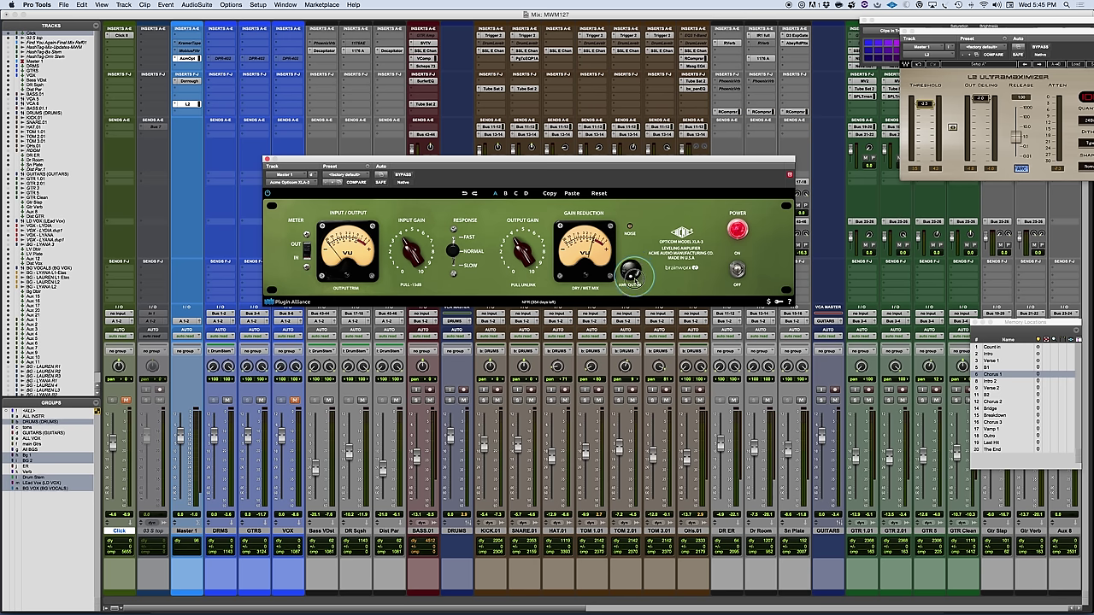
pyautogui.click(628, 275)
pyautogui.click(305, 254)
pyautogui.click(305, 256)
# Step: Try the compressor's Response switch in its Slow, Normal and Fast positions and return it to Normal
pyautogui.click(454, 271)
pyautogui.moveTo(454, 268); pyautogui.dragTo(454, 251)
pyautogui.moveTo(453, 250); pyautogui.dragTo(454, 236)
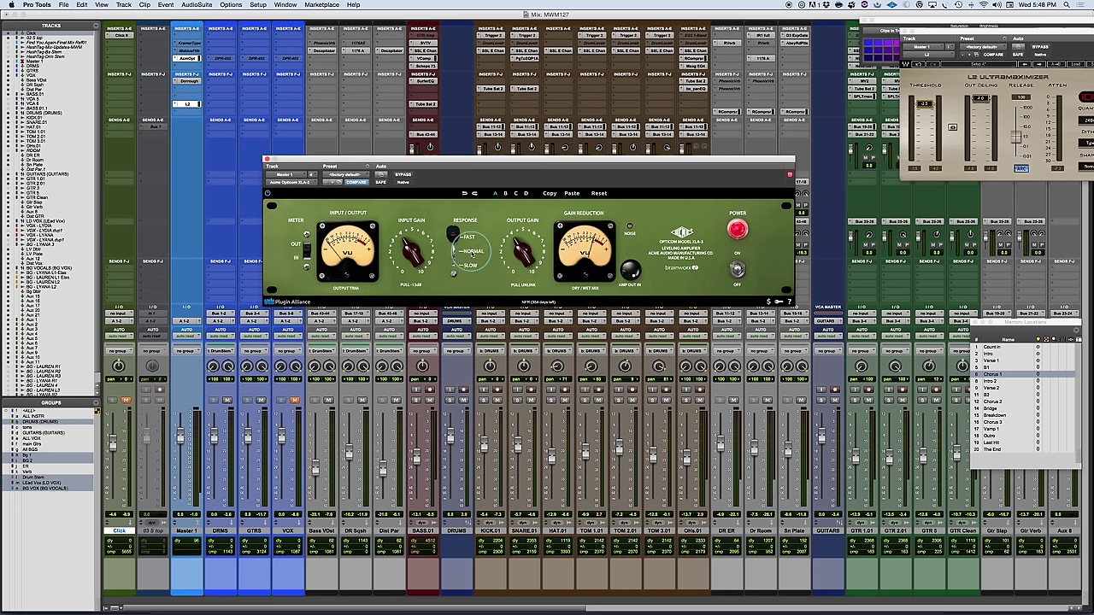
pyautogui.click(453, 243)
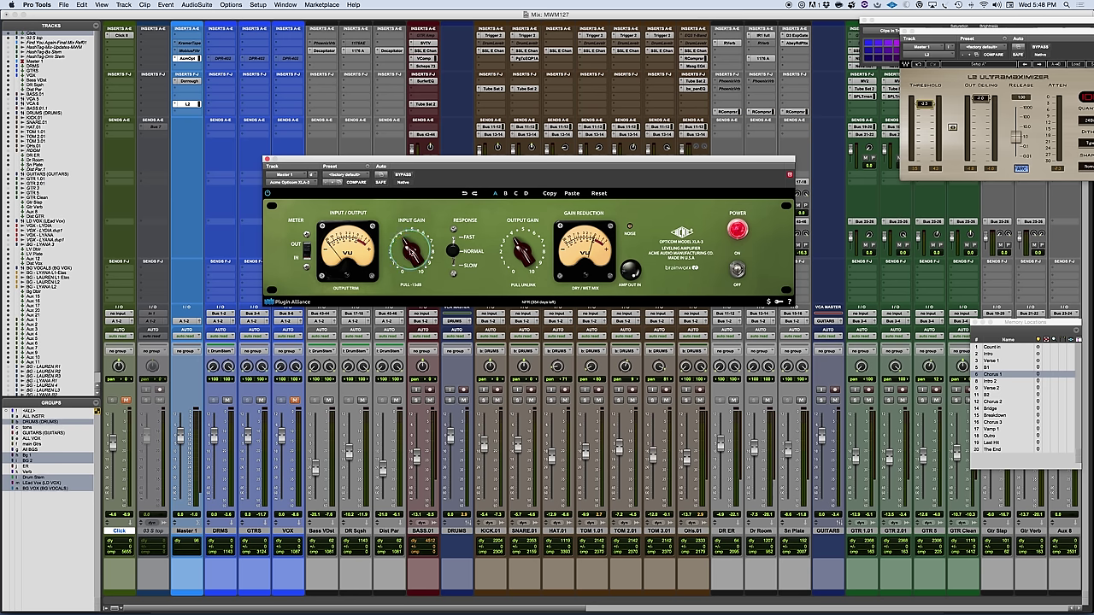
# Step: Try the compressor's Input Gain, Noise, Dry/Wet Mix and Output Trim controls, keeping their original settings
pyautogui.moveTo(414, 253)
pyautogui.mouseDown()
pyautogui.moveTo(407, 246)
pyautogui.moveTo(403, 292)
pyautogui.moveTo(405, 272)
pyautogui.mouseUp()
pyautogui.moveTo(401, 271); pyautogui.dragTo(416, 254)
pyautogui.click(635, 233)
pyautogui.moveTo(635, 232); pyautogui.dragTo(629, 229)
pyautogui.click(585, 276)
pyautogui.moveTo(585, 276); pyautogui.dragTo(586, 277)
pyautogui.click(347, 276)
pyautogui.moveTo(527, 160); pyautogui.dragTo(539, 165)
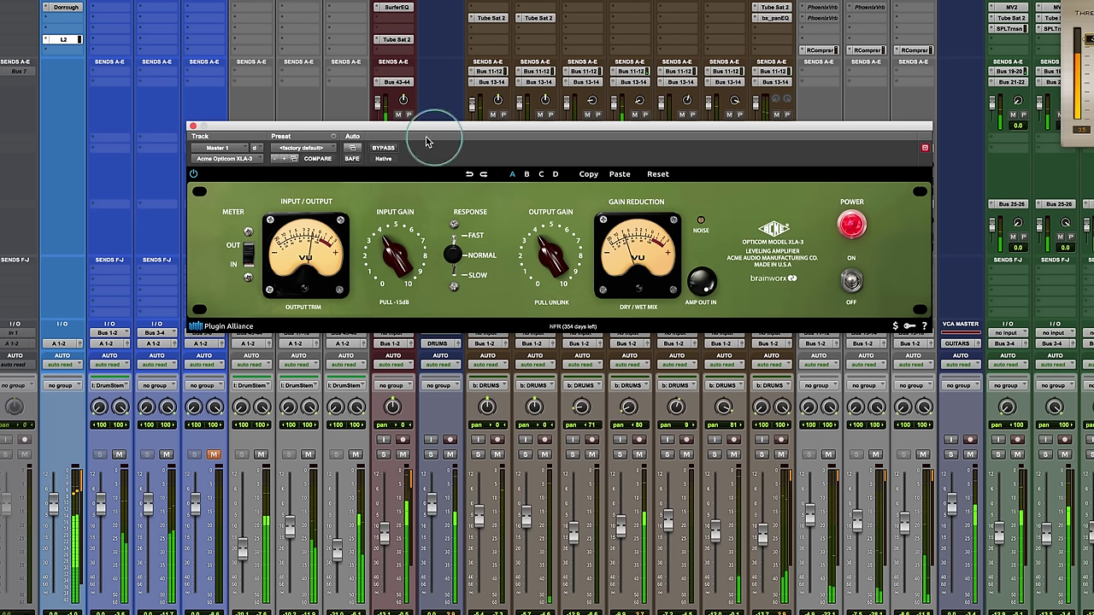
# Step: Compare the mix with the compressor bypassed and active, and audition the Fast and Slow responses before returning to Normal
pyautogui.click(382, 149)
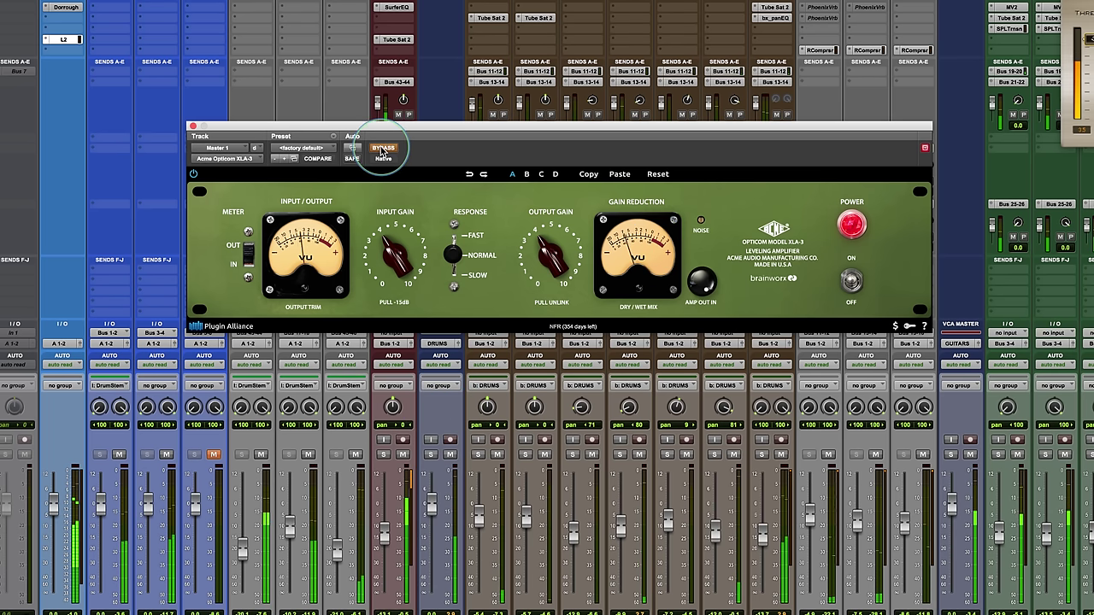
pyautogui.click(382, 150)
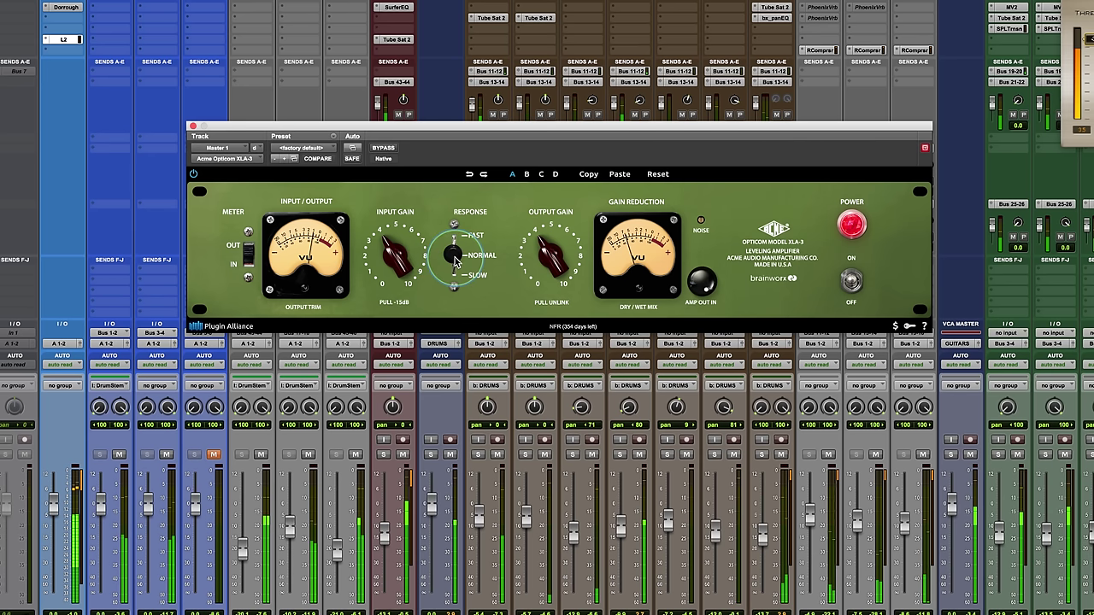
pyautogui.moveTo(455, 260); pyautogui.dragTo(456, 226)
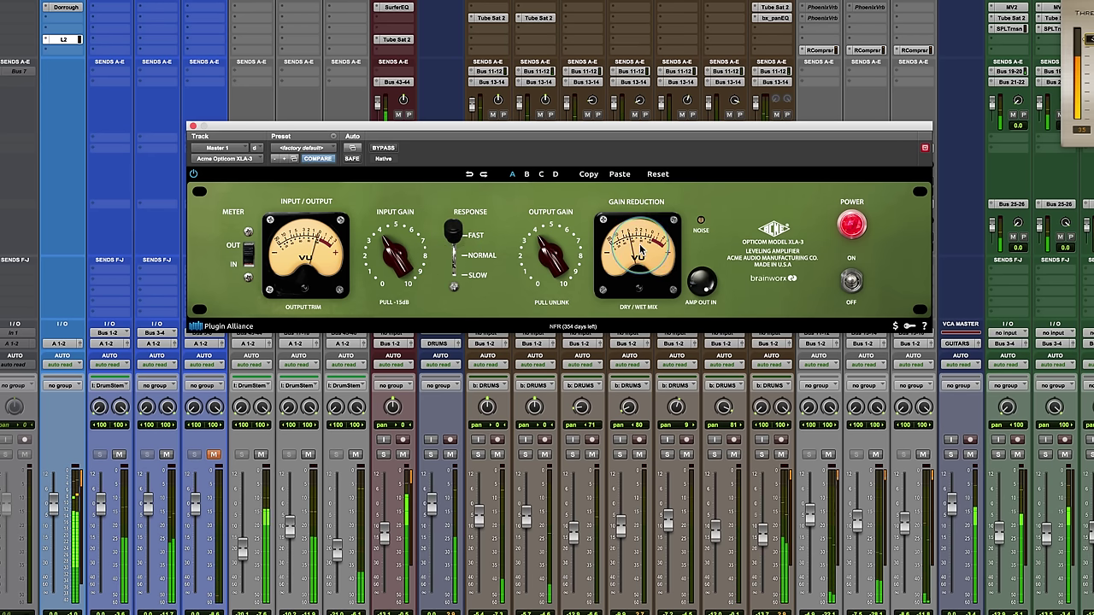
pyautogui.moveTo(453, 232); pyautogui.dragTo(455, 300)
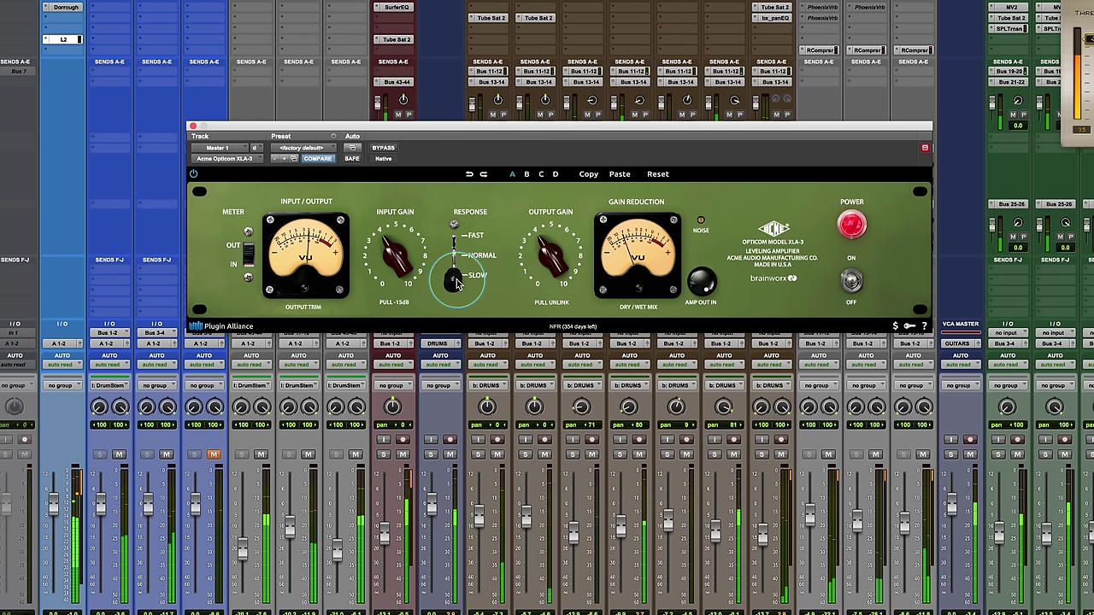
pyautogui.moveTo(457, 283); pyautogui.dragTo(457, 263)
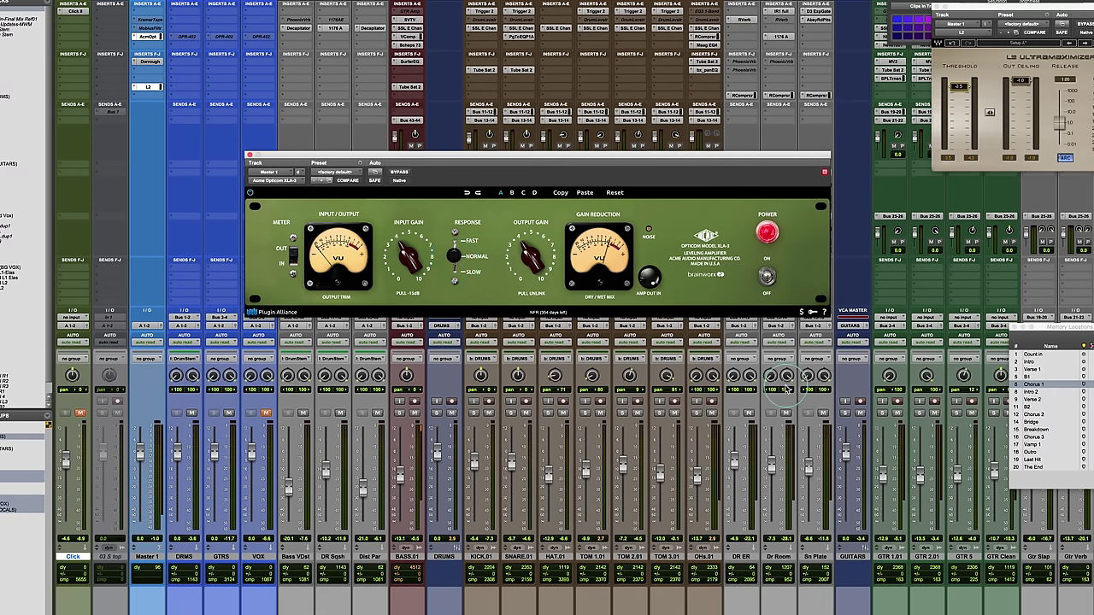
# Step: Play the session from Verse 1 and raise the compressor's Input Gain to nearly 5 and Output Gain to about 6
pyautogui.moveTo(1074, 329); pyautogui.dragTo(955, 209)
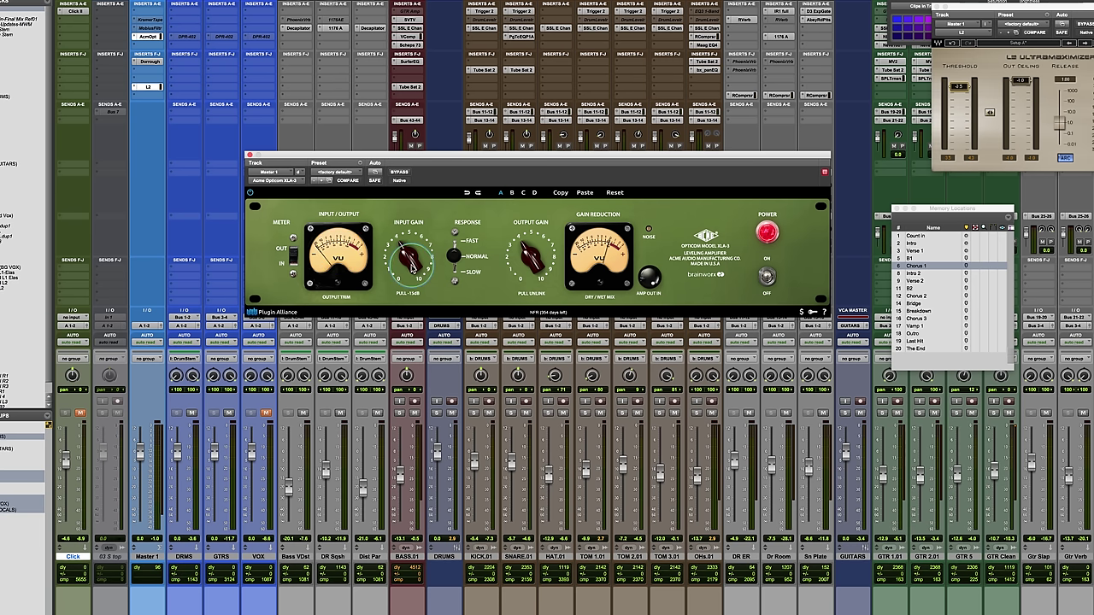
pyautogui.moveTo(413, 266); pyautogui.dragTo(405, 262)
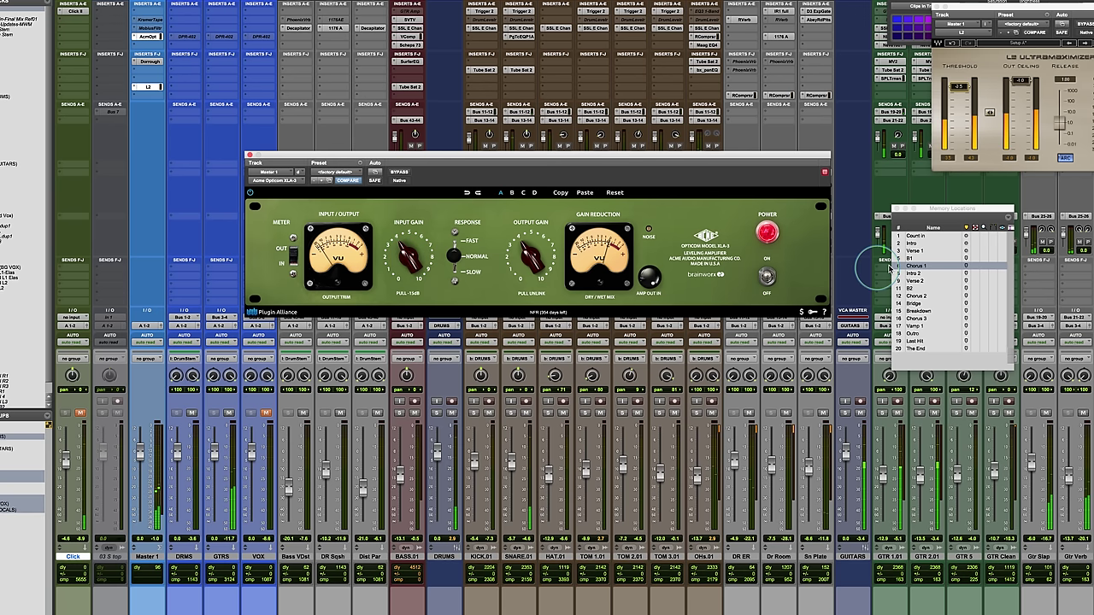
pyautogui.click(919, 251)
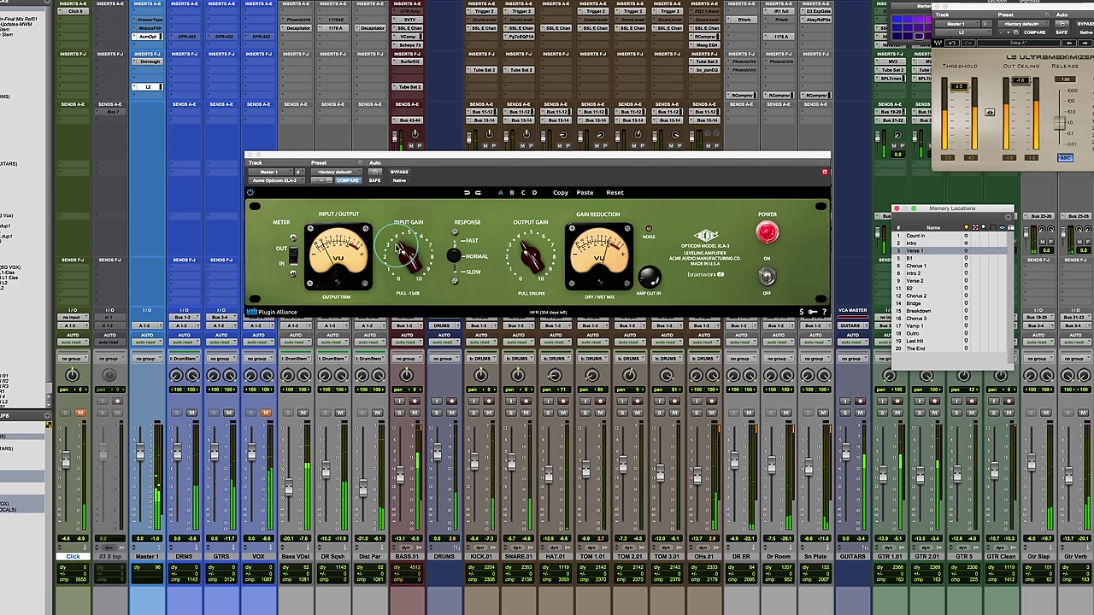
pyautogui.moveTo(523, 259); pyautogui.dragTo(524, 242)
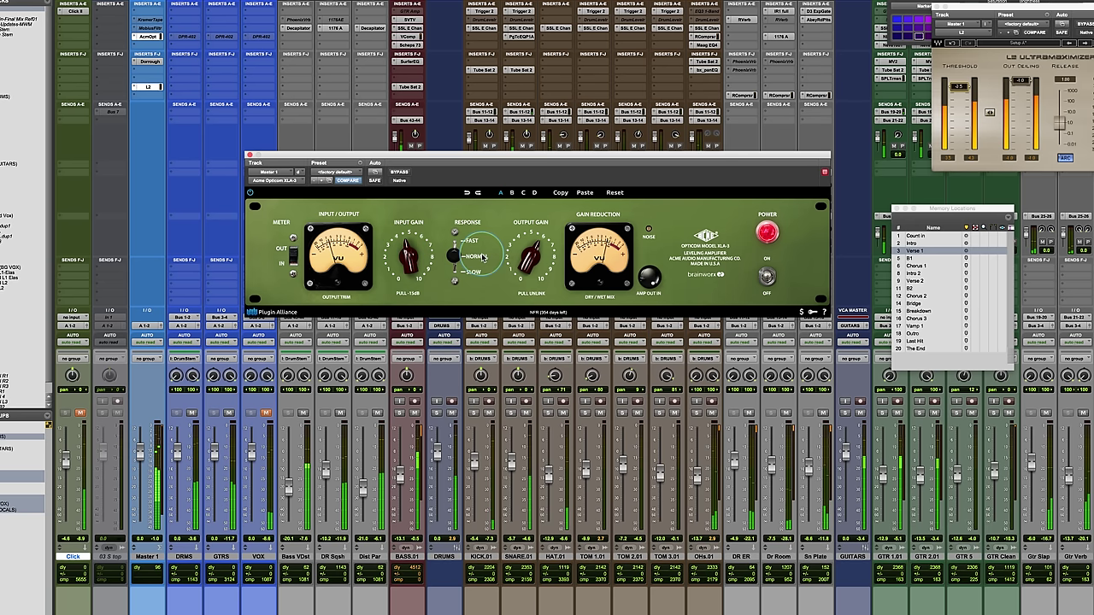
# Step: Compare the verse with the compressor bypassed and active twice during playback, leaving it active
pyautogui.click(398, 173)
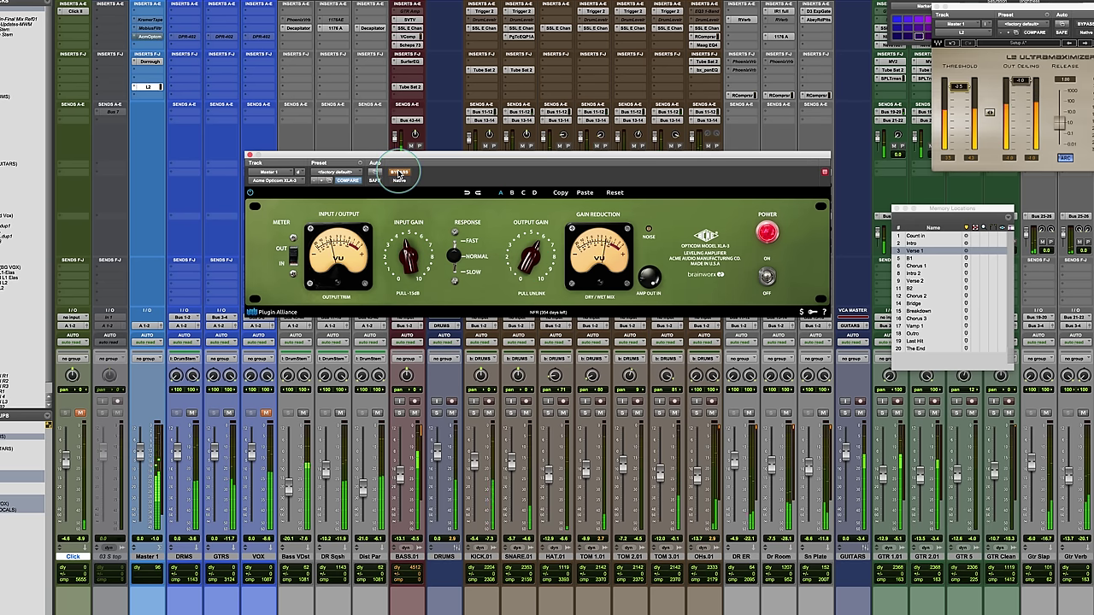
pyautogui.click(398, 173)
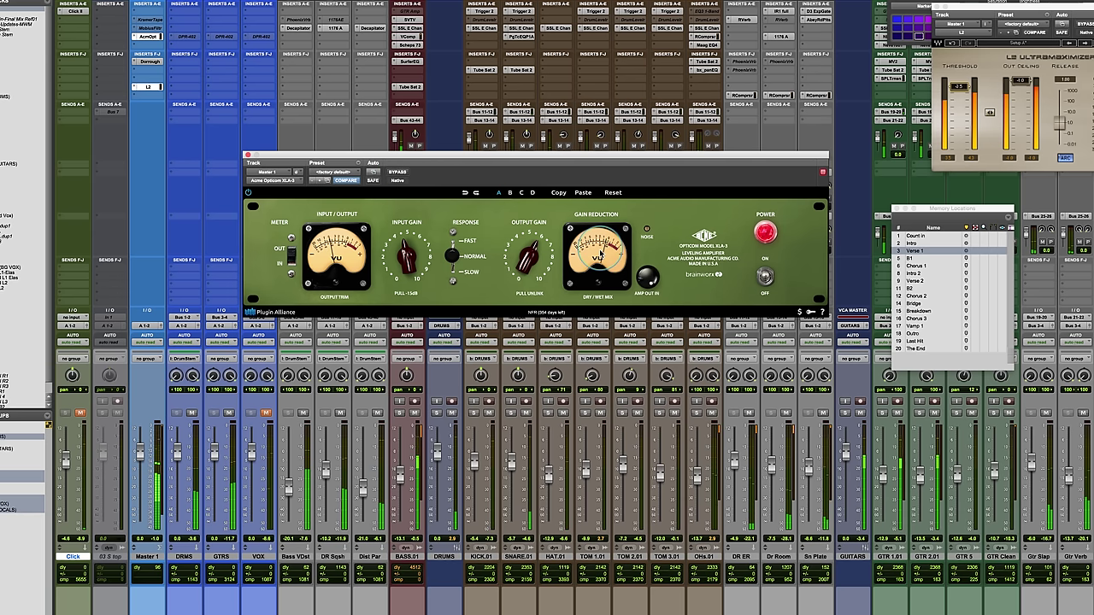
pyautogui.click(398, 173)
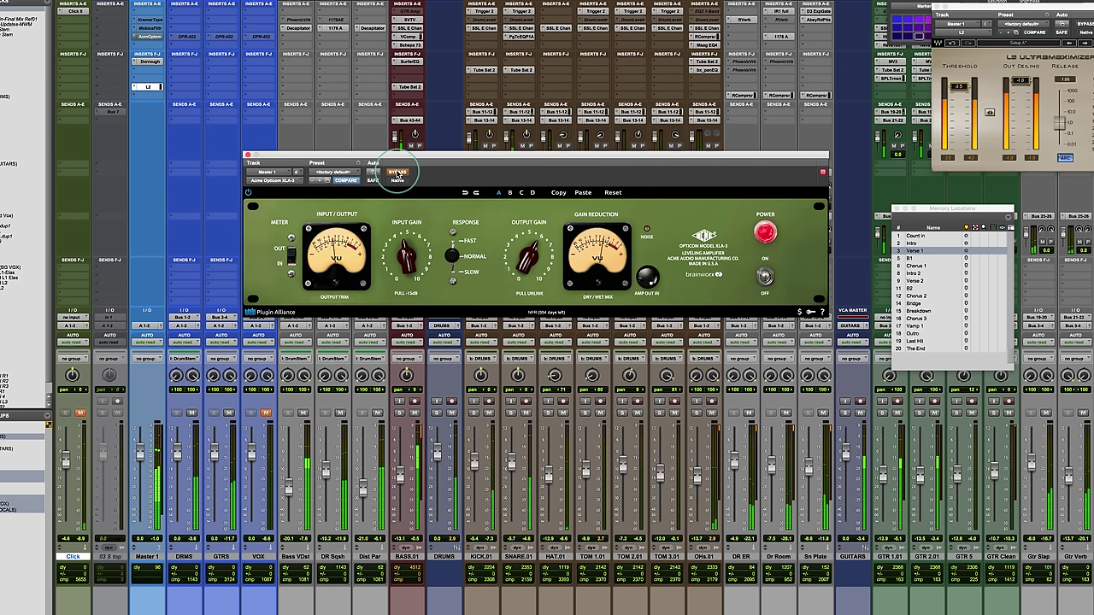
pyautogui.click(397, 172)
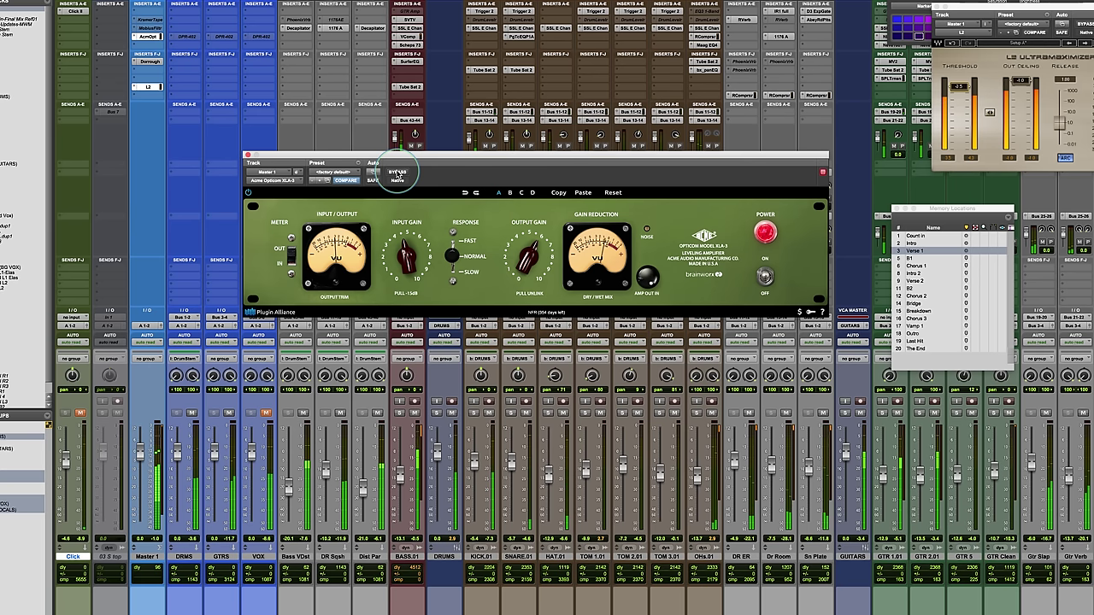
# Step: Audition the Fast, Slow and Normal responses on the verse and set the Response switch to Fast
pyautogui.moveTo(452, 254); pyautogui.dragTo(453, 231)
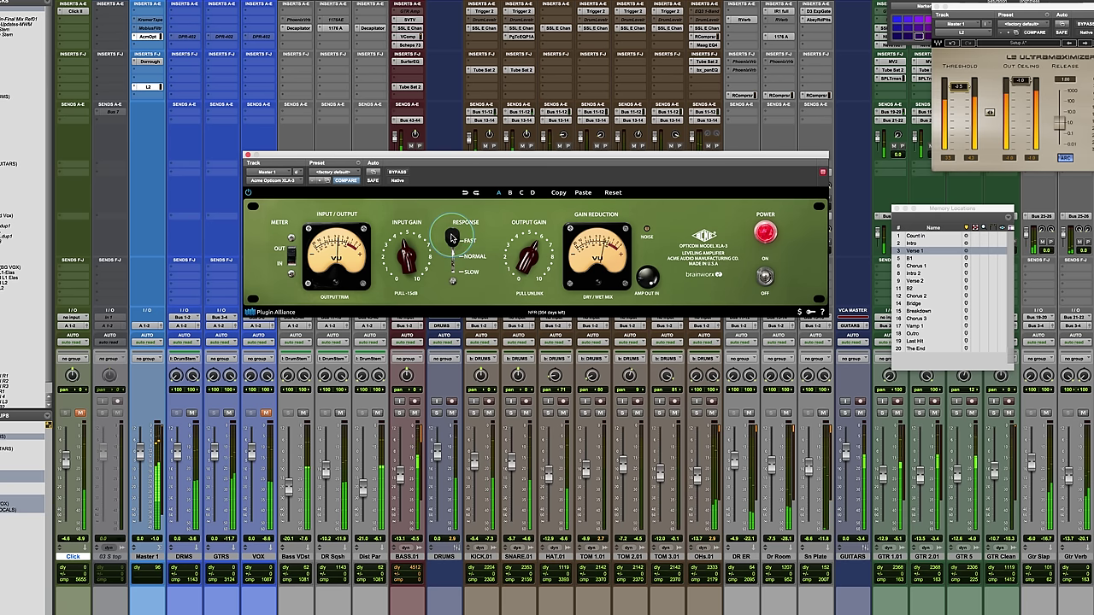
pyautogui.moveTo(452, 236); pyautogui.dragTo(455, 292)
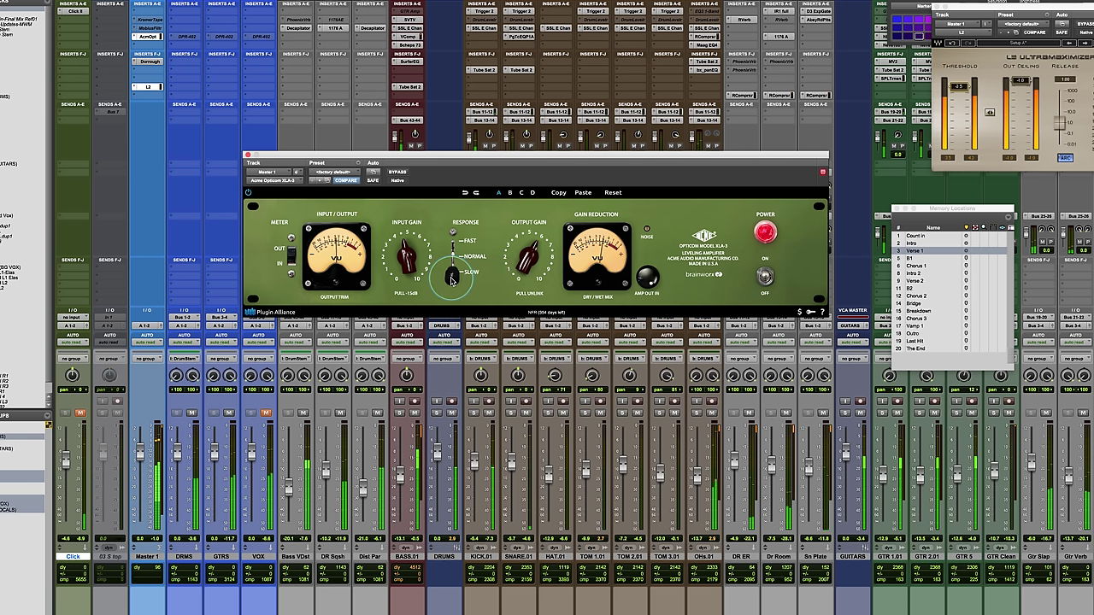
pyautogui.moveTo(455, 279); pyautogui.dragTo(455, 261)
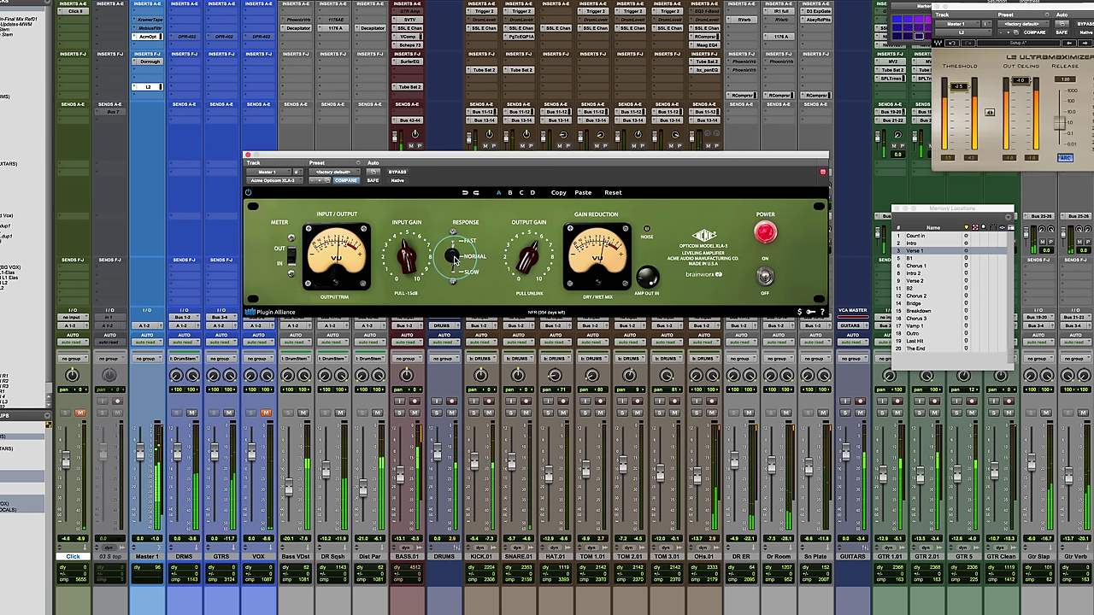
pyautogui.moveTo(454, 260); pyautogui.dragTo(451, 238)
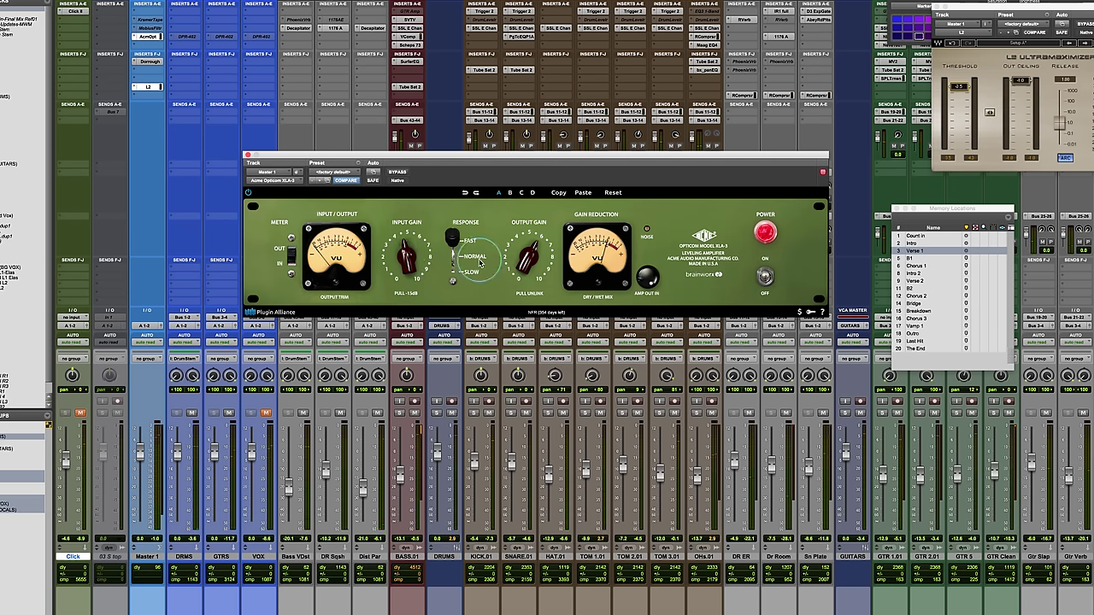
# Step: Lower the compressor's Output Gain to about 3 and try the Dry/Wet Mix at 0 % and 24 %
pyautogui.moveTo(526, 257); pyautogui.dragTo(524, 280)
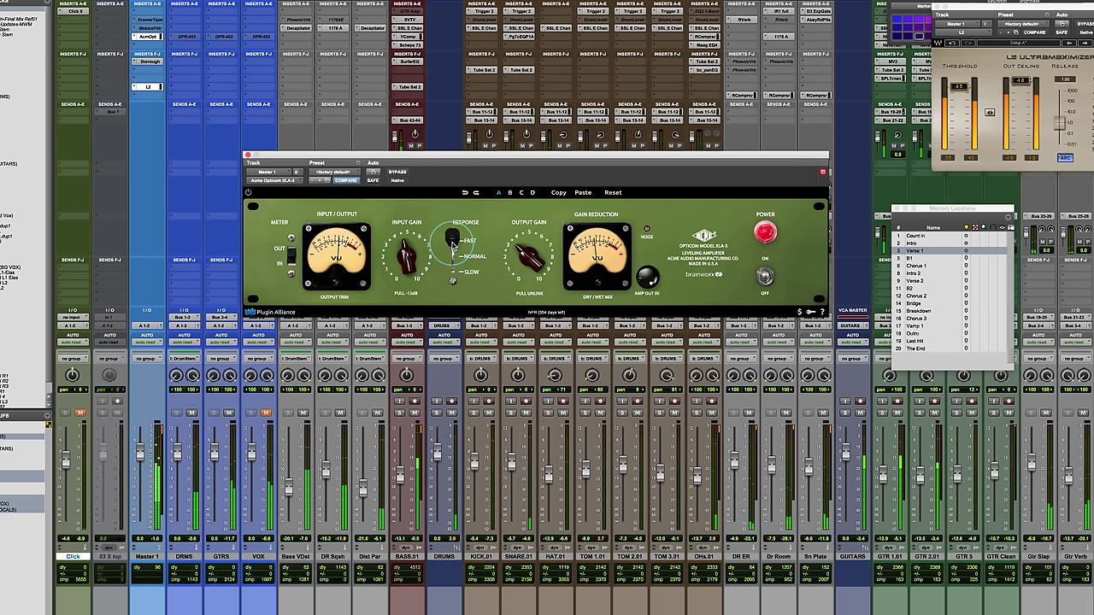
pyautogui.moveTo(405, 256)
pyautogui.mouseDown()
pyautogui.moveTo(406, 230)
pyautogui.moveTo(417, 261)
pyautogui.mouseUp()
pyautogui.moveTo(532, 256); pyautogui.dragTo(550, 257)
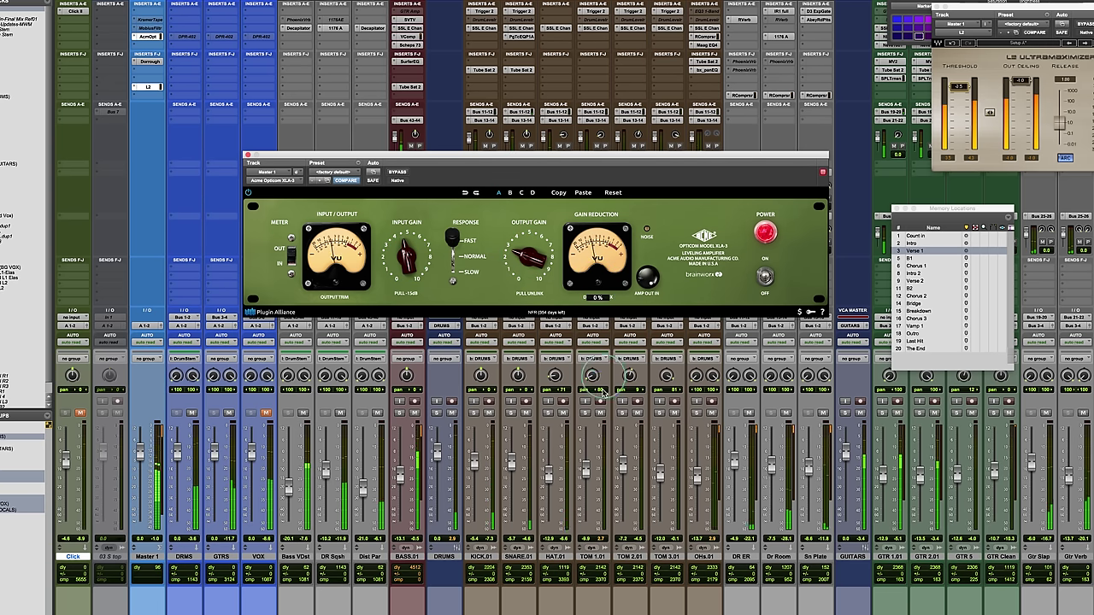
pyautogui.moveTo(596, 287); pyautogui.dragTo(597, 278)
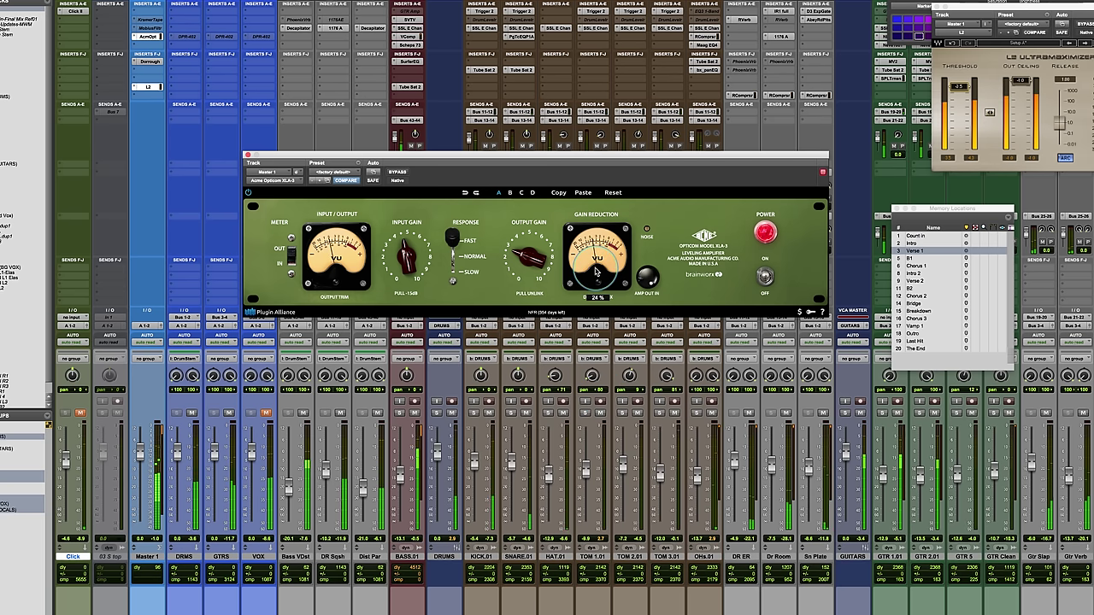
# Step: Compare the bypassed and active compressor while nudging its Input Gain, and leave it bypassed
pyautogui.click(397, 173)
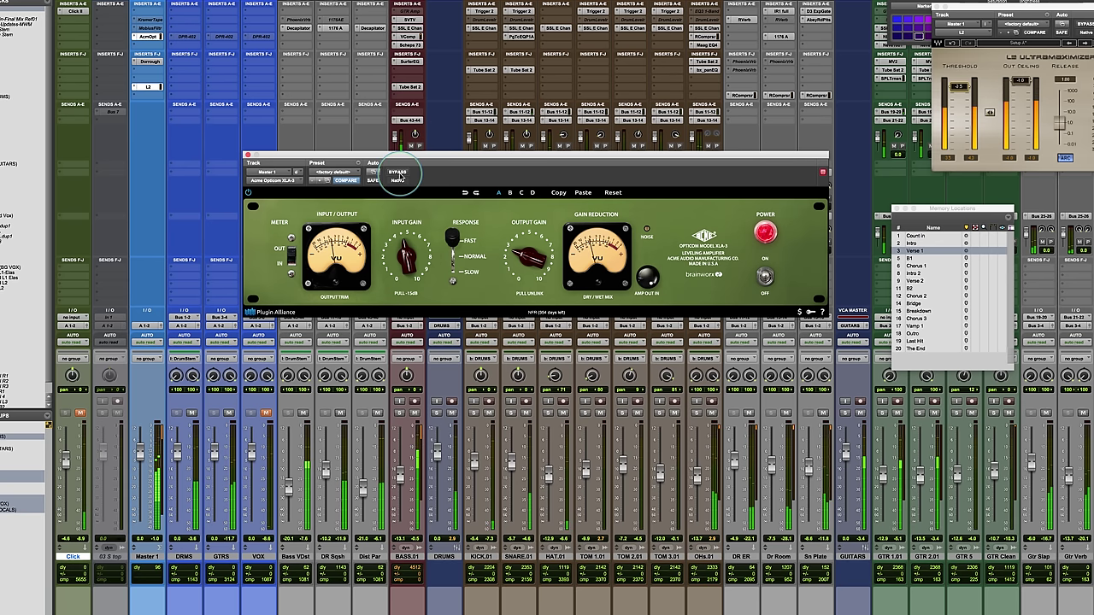
pyautogui.click(397, 173)
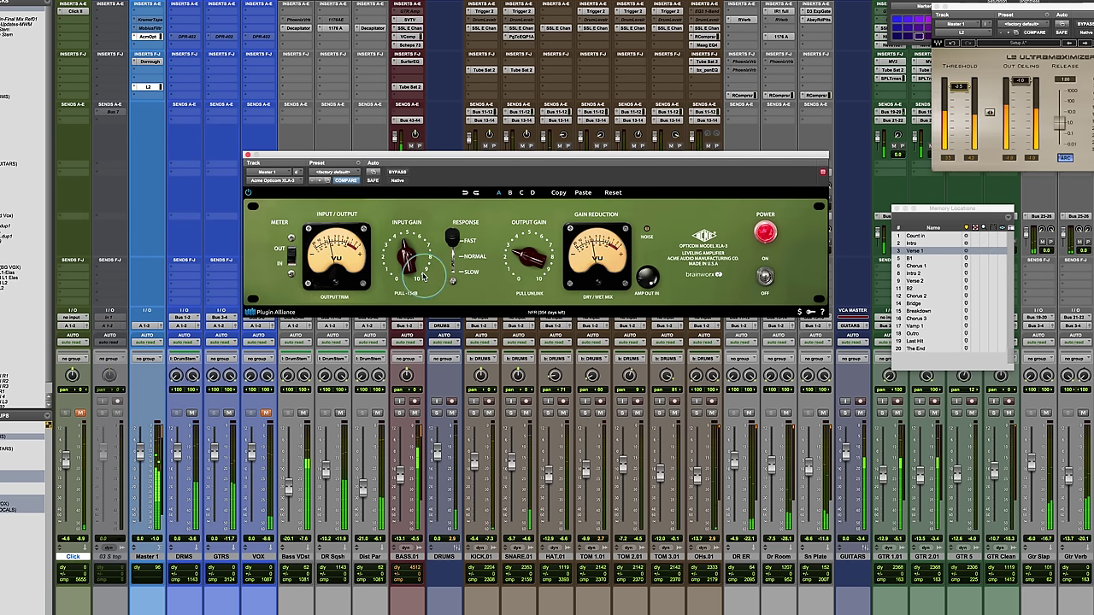
pyautogui.moveTo(410, 263); pyautogui.dragTo(409, 262)
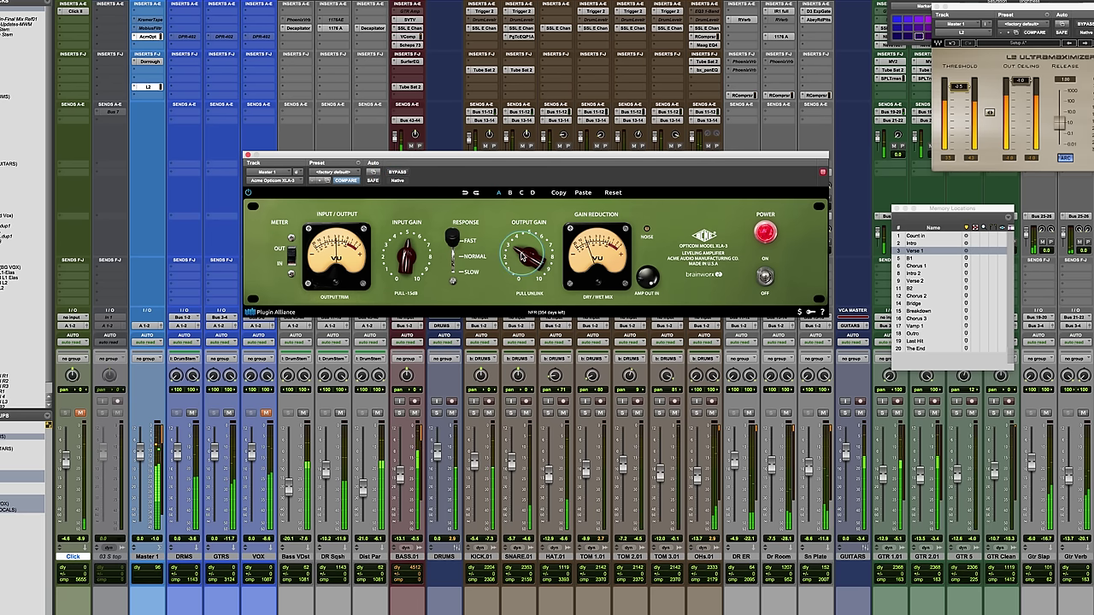
pyautogui.click(395, 172)
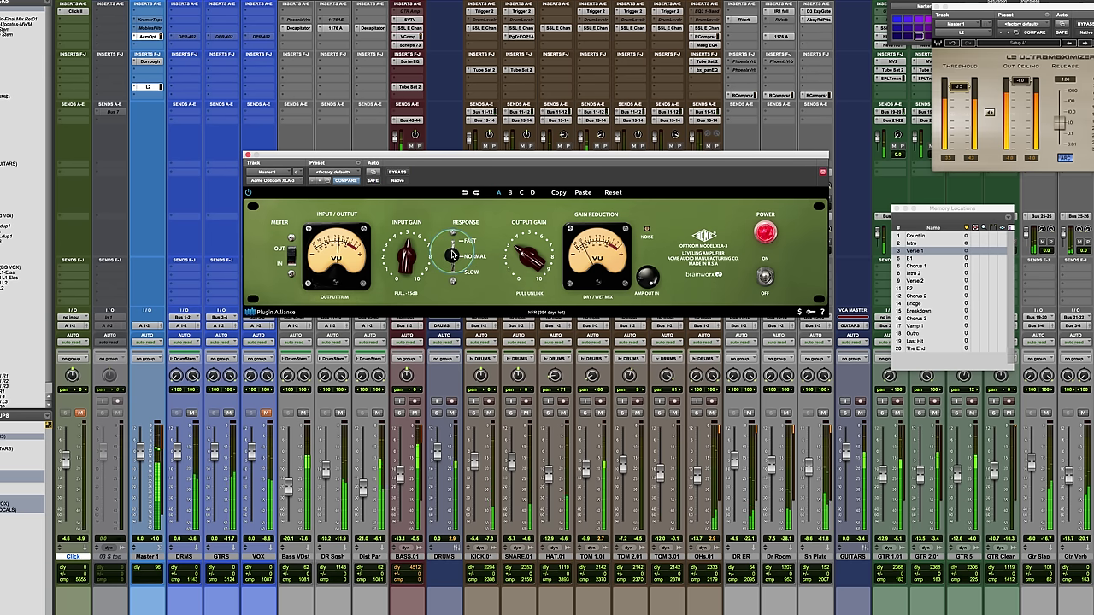
pyautogui.click(394, 172)
pyautogui.click(396, 174)
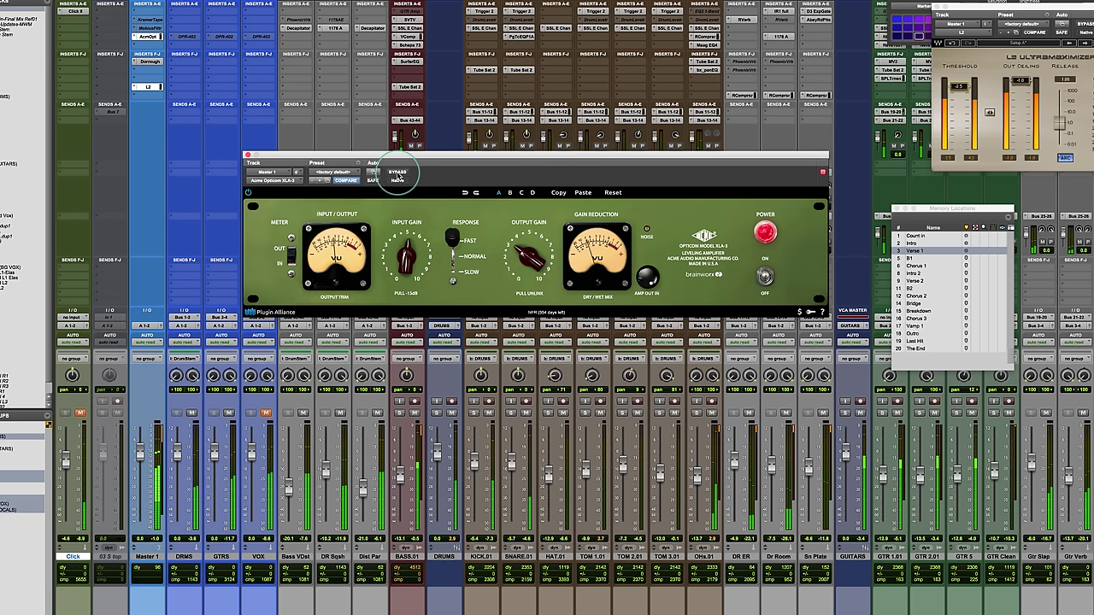
pyautogui.click(397, 174)
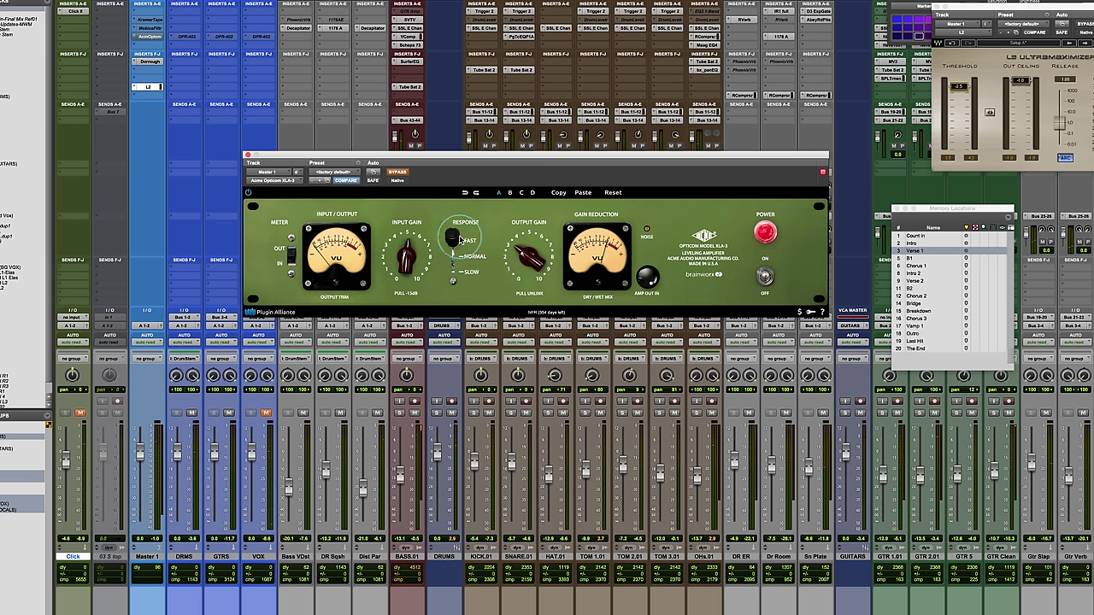
# Step: Lower the compressor's Input Gain to about 3 and set the Response switch to Normal
pyautogui.moveTo(406, 256); pyautogui.dragTo(402, 278)
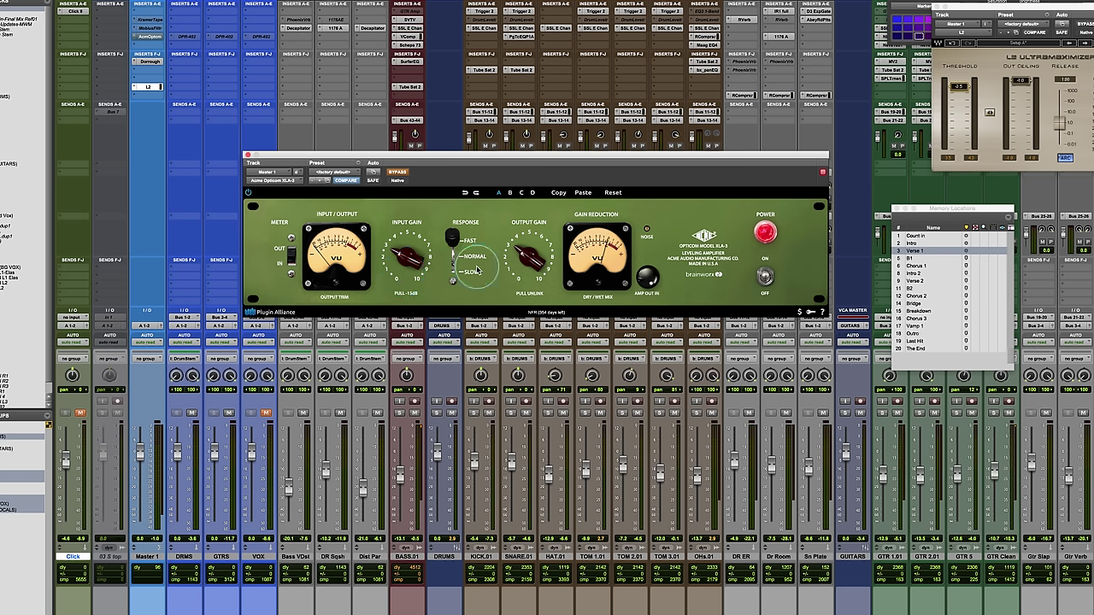
pyautogui.click(453, 241)
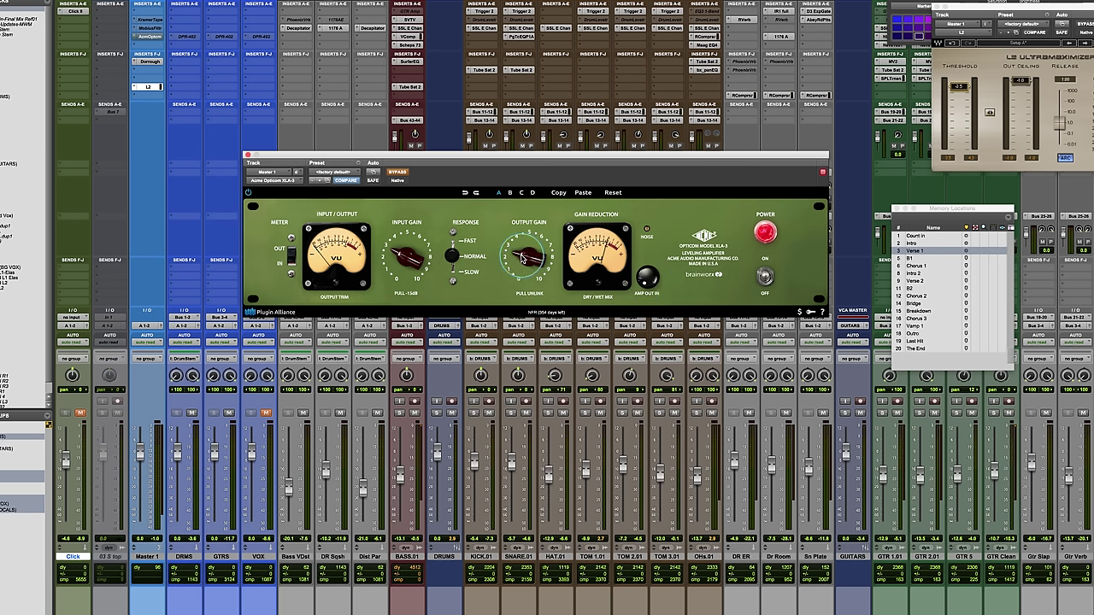
# Step: Take the compressor out of bypass and rebalance it with Input Gain at about 5.5 and Output Gain at about 2
pyautogui.click(398, 172)
pyautogui.moveTo(392, 270); pyautogui.dragTo(402, 256)
pyautogui.moveTo(523, 258); pyautogui.dragTo(523, 262)
pyautogui.moveTo(407, 258); pyautogui.dragTo(404, 255)
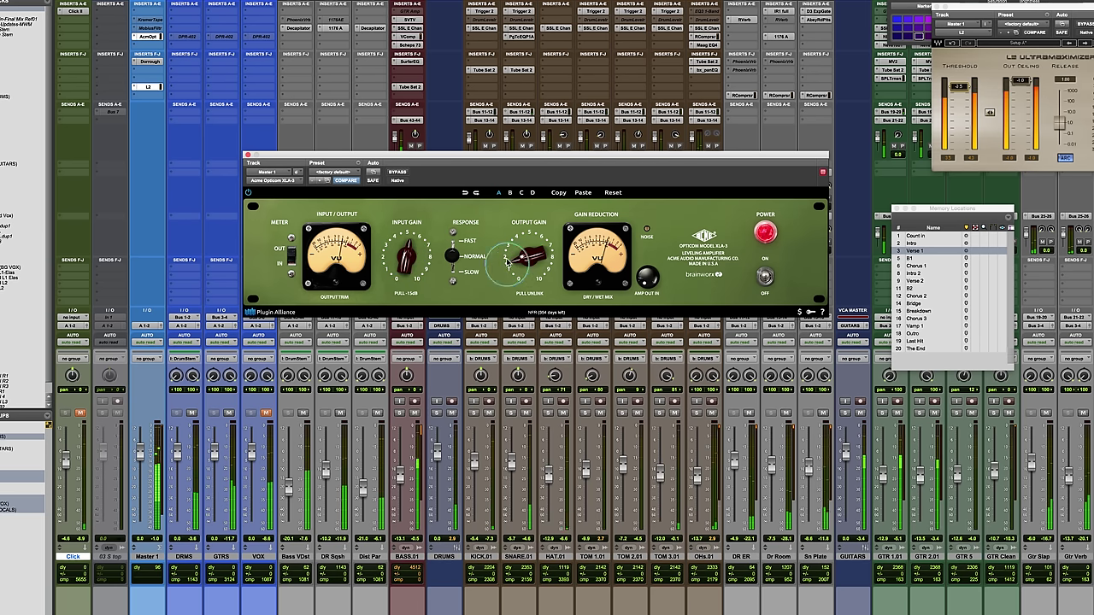
# Step: Adjust the Output Trim and raise the Output Gain to about 5.5, and bypass the compressor to compare levels
pyautogui.moveTo(332, 274)
pyautogui.mouseDown()
pyautogui.moveTo(330, 349)
pyautogui.moveTo(340, 291)
pyautogui.mouseUp()
pyautogui.moveTo(523, 256); pyautogui.dragTo(520, 227)
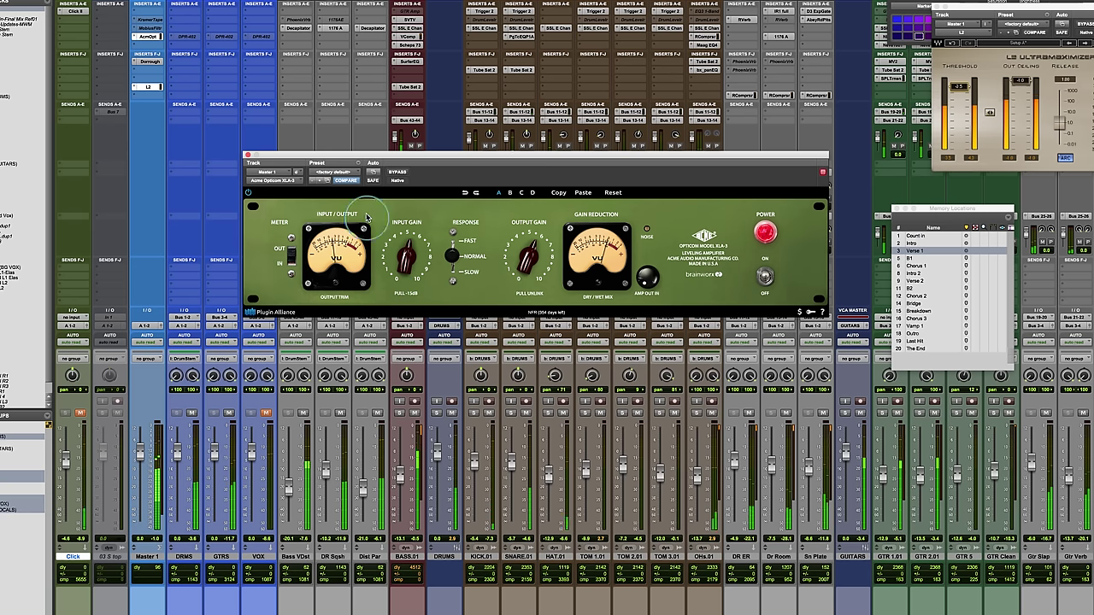
pyautogui.click(396, 173)
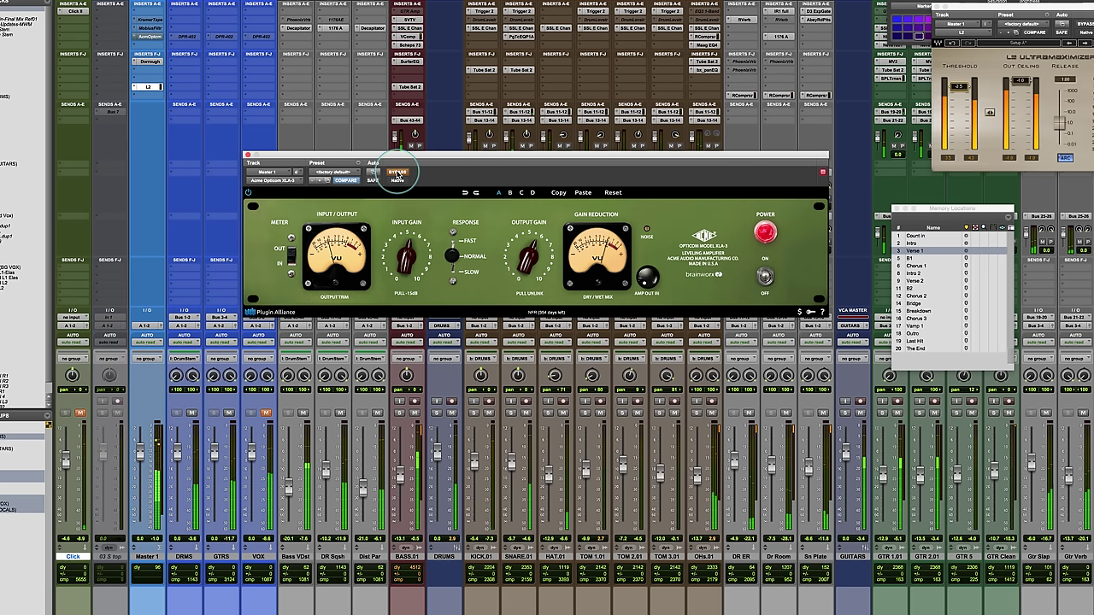
# Step: Take the master track's compressor out of bypass and fine-tune its Input Gain and Output Gain
pyautogui.click(395, 173)
pyautogui.moveTo(522, 255); pyautogui.dragTo(525, 262)
pyautogui.moveTo(401, 258); pyautogui.dragTo(403, 262)
pyautogui.moveTo(523, 257); pyautogui.dragTo(521, 278)
pyautogui.moveTo(403, 257); pyautogui.dragTo(405, 263)
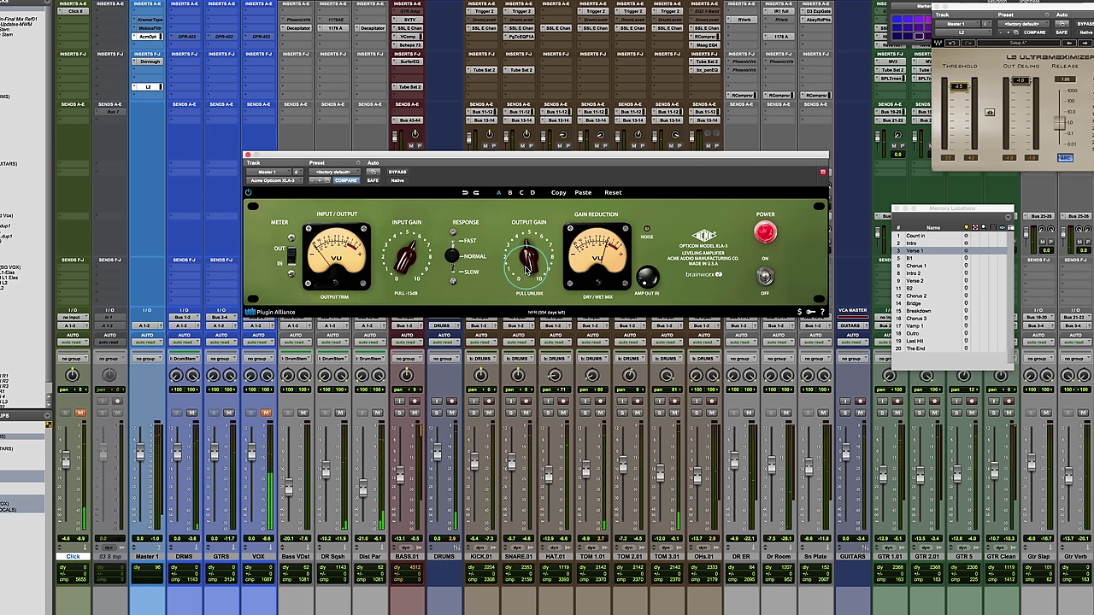
# Step: Compare the master compressor bypassed and active, trying the Fast Response and returning it to Normal in between
pyautogui.click(398, 173)
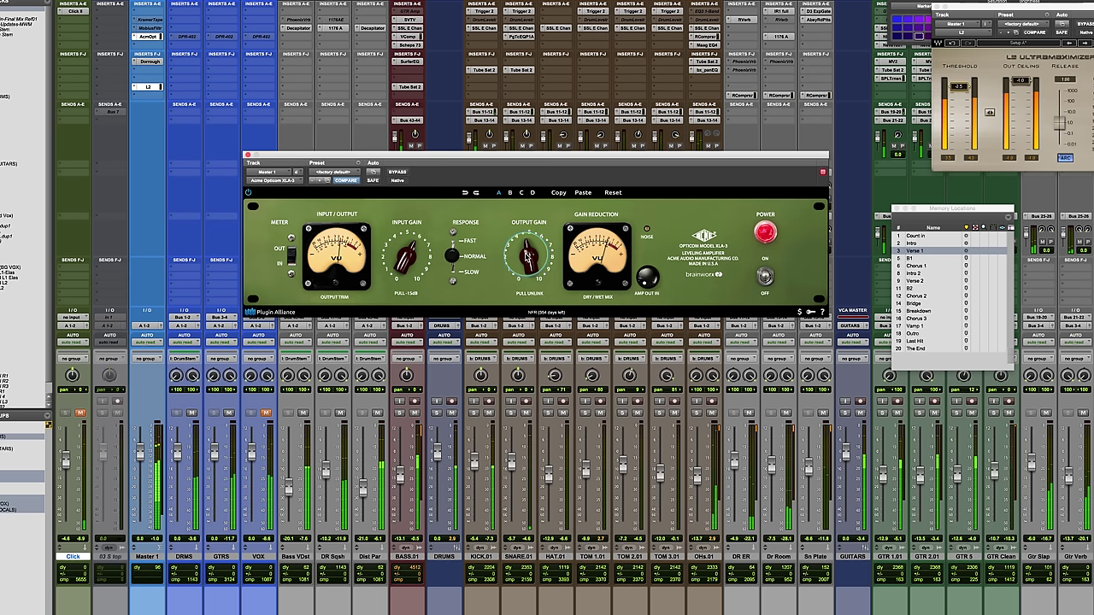
pyautogui.click(392, 174)
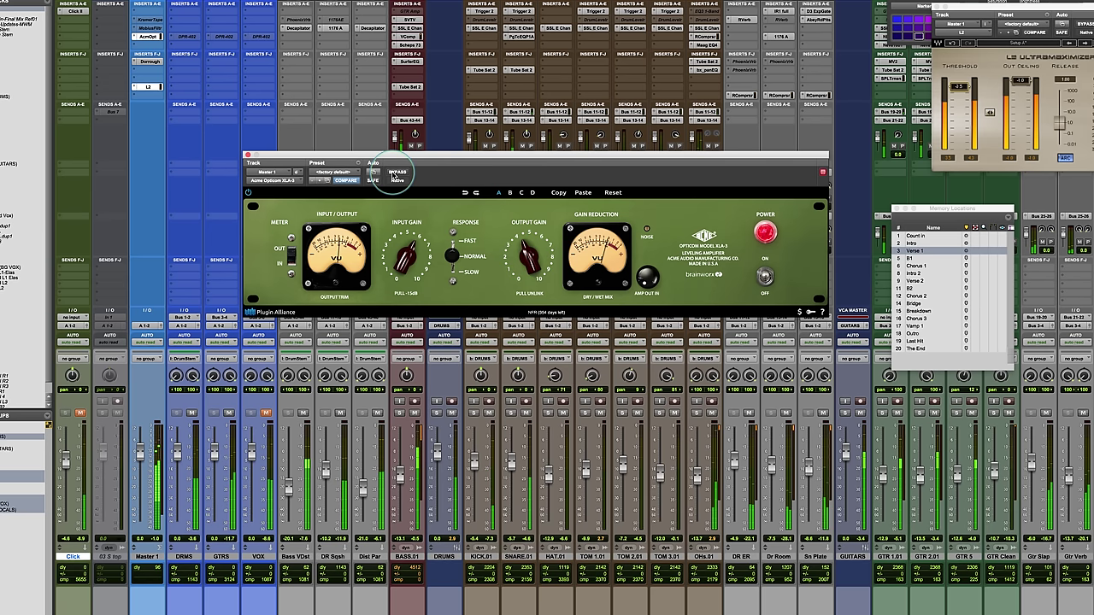
pyautogui.click(452, 234)
pyautogui.click(452, 255)
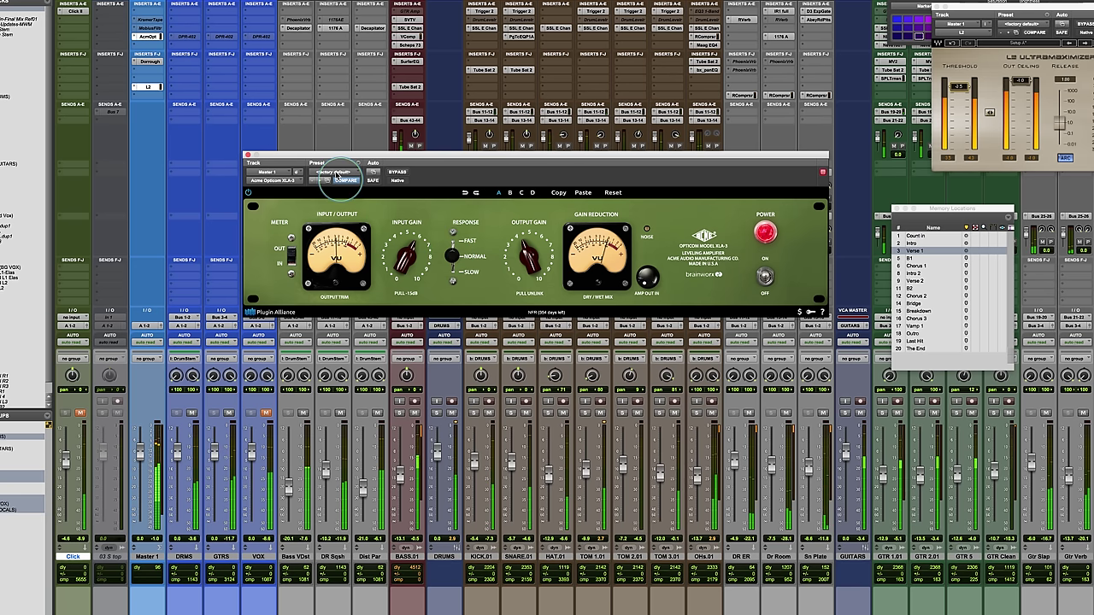
pyautogui.click(402, 173)
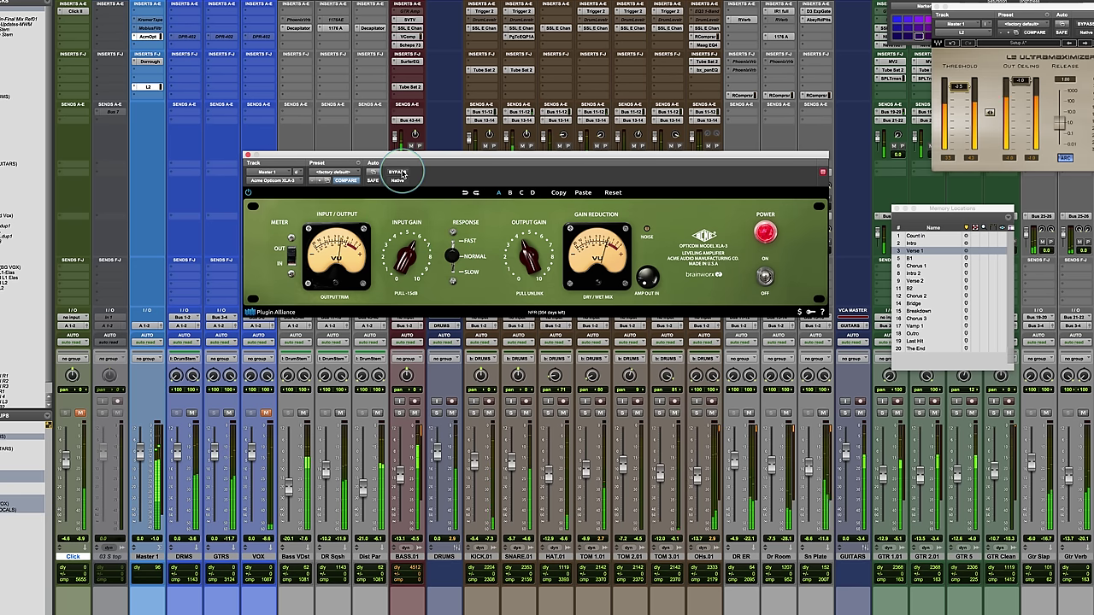
pyautogui.click(401, 174)
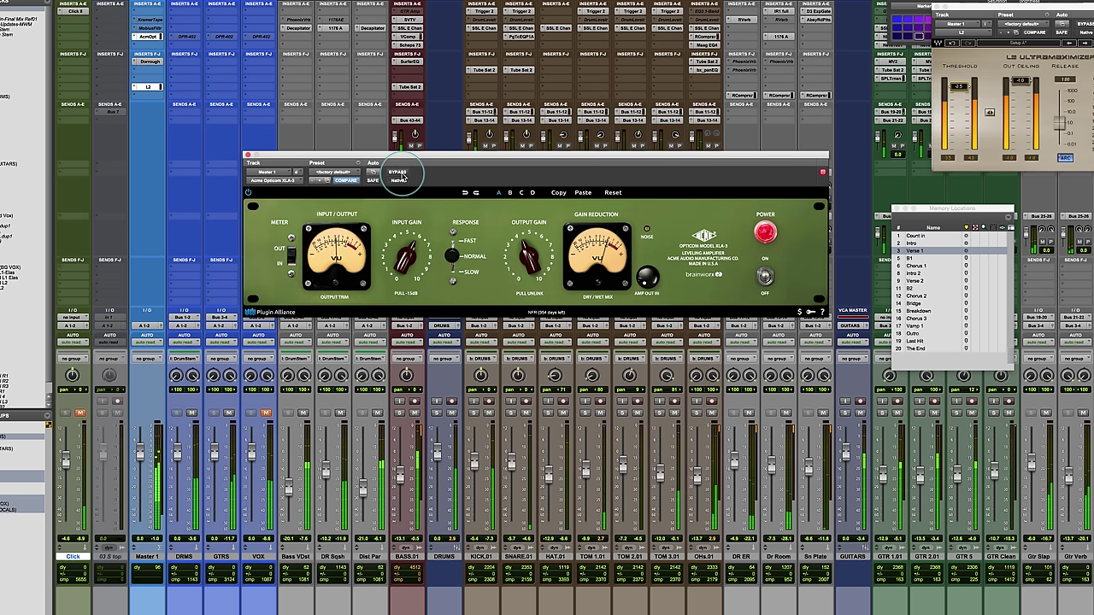
pyautogui.click(398, 175)
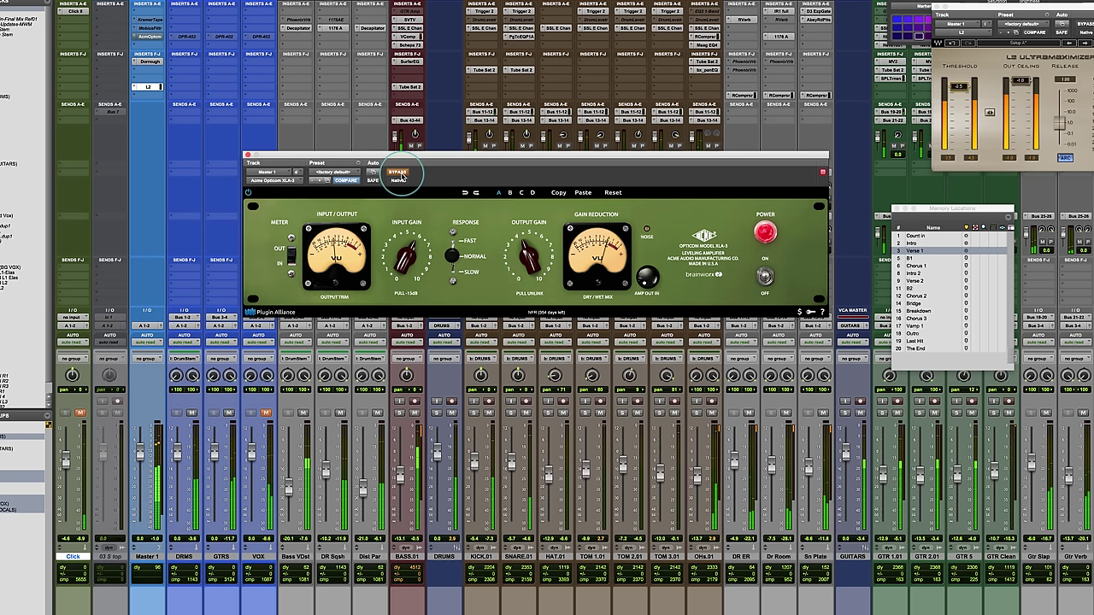
# Step: Reactivate the master compressor and adjust its Dry/Wet Mix
pyautogui.click(399, 175)
pyautogui.click(599, 287)
pyautogui.moveTo(598, 287); pyautogui.dragTo(578, 297)
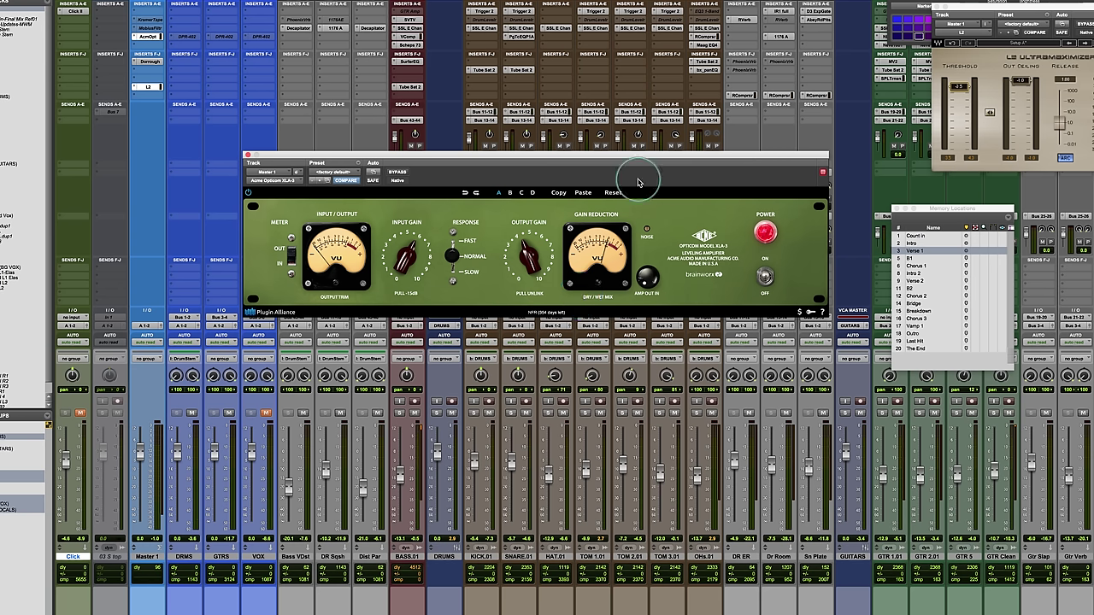
# Step: Disable the Tube Sat 2 insert on BASS.01 and insert the Acme Opticom XLA-3 compressor on that track
pyautogui.keyDown('super'); pyautogui.click(405, 86); pyautogui.keyUp('super')
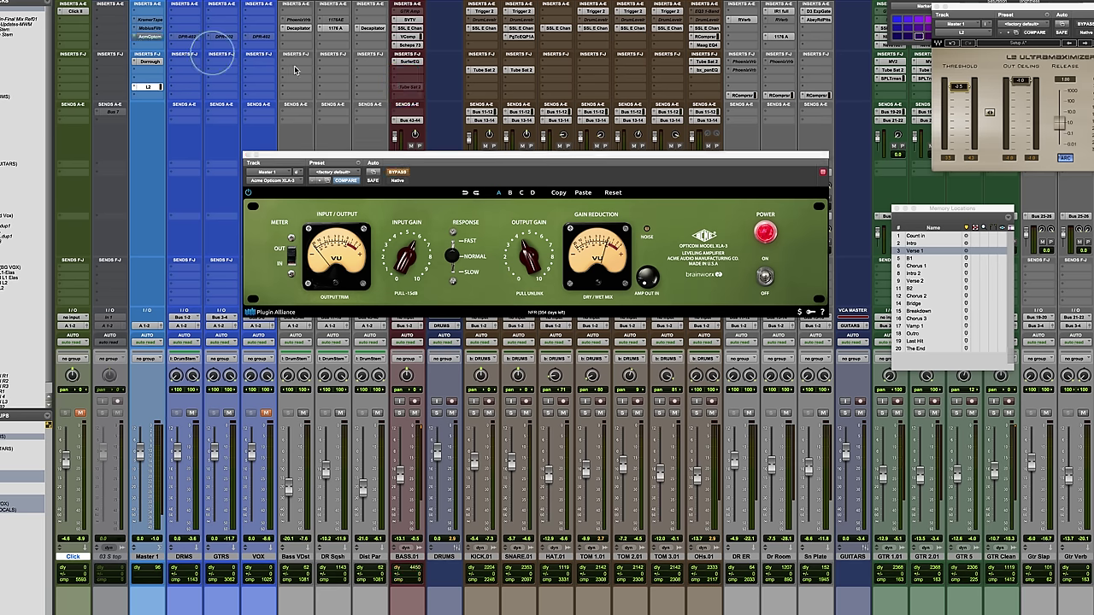
pyautogui.click(408, 86)
pyautogui.moveTo(412, 89)
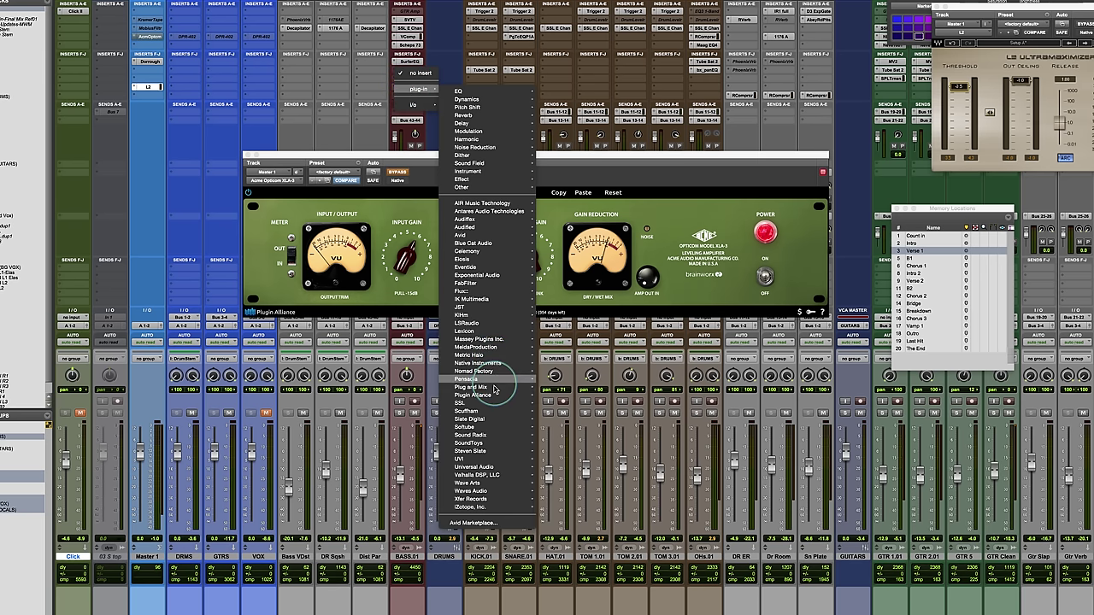
pyautogui.moveTo(490, 395)
pyautogui.click(581, 398)
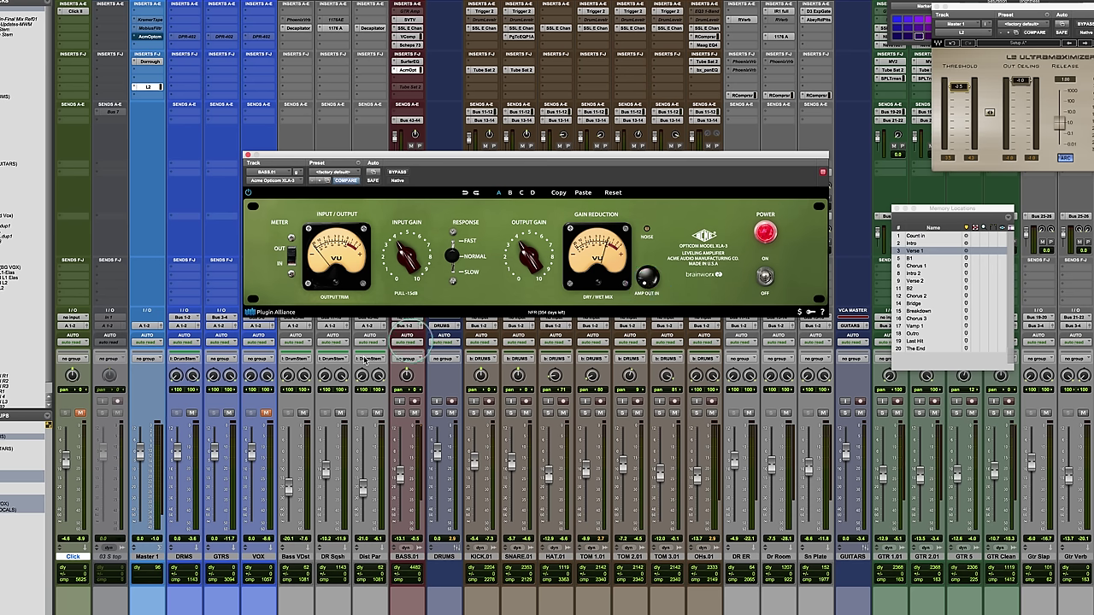
# Step: Play the song with BASS.01 soloed and balance the bass compressor with Input Gain at about 6 and a new Output Gain
pyautogui.click(400, 413)
pyautogui.press('space')
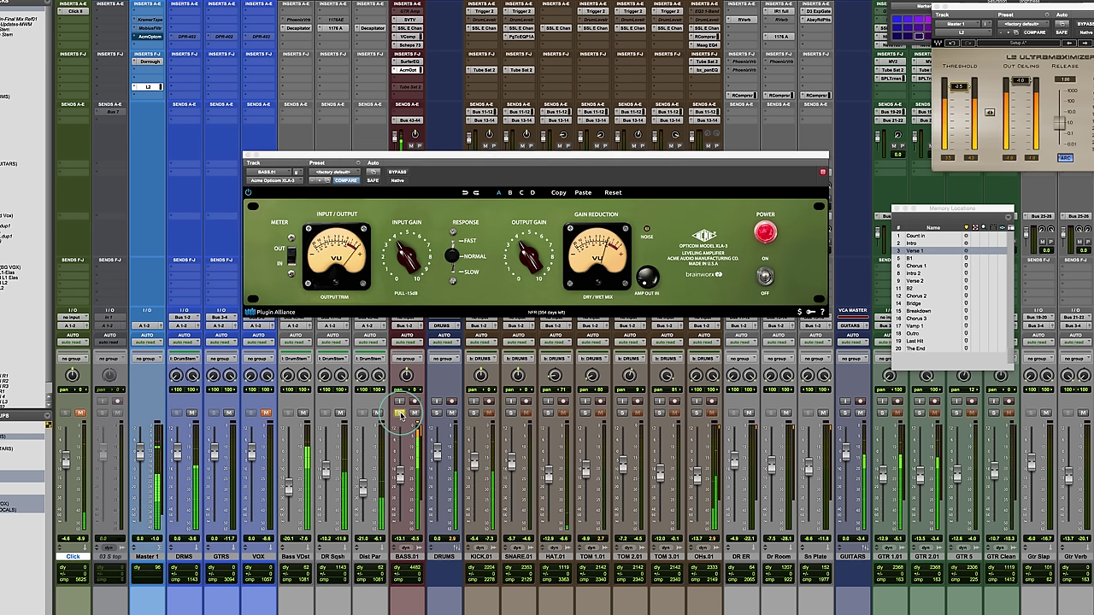
pyautogui.moveTo(395, 241); pyautogui.dragTo(402, 252)
pyautogui.moveTo(517, 248); pyautogui.dragTo(525, 272)
pyautogui.moveTo(416, 268); pyautogui.dragTo(404, 253)
pyautogui.moveTo(521, 270); pyautogui.dragTo(520, 265)
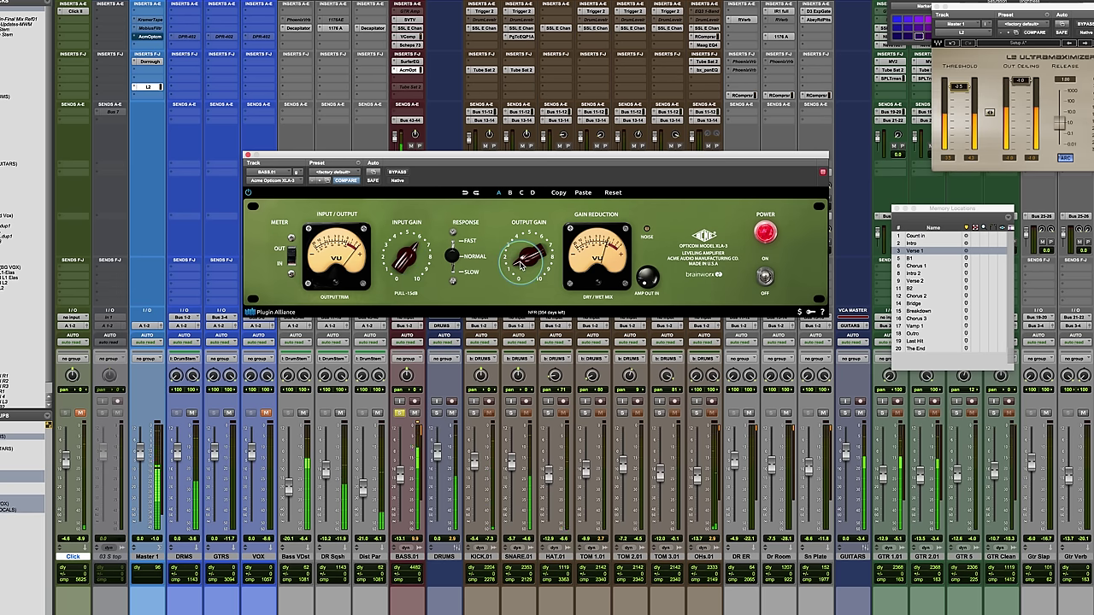
# Step: Compare the bass compressor against bypass, and lower its Output Trim to -10.1 dB
pyautogui.click(397, 176)
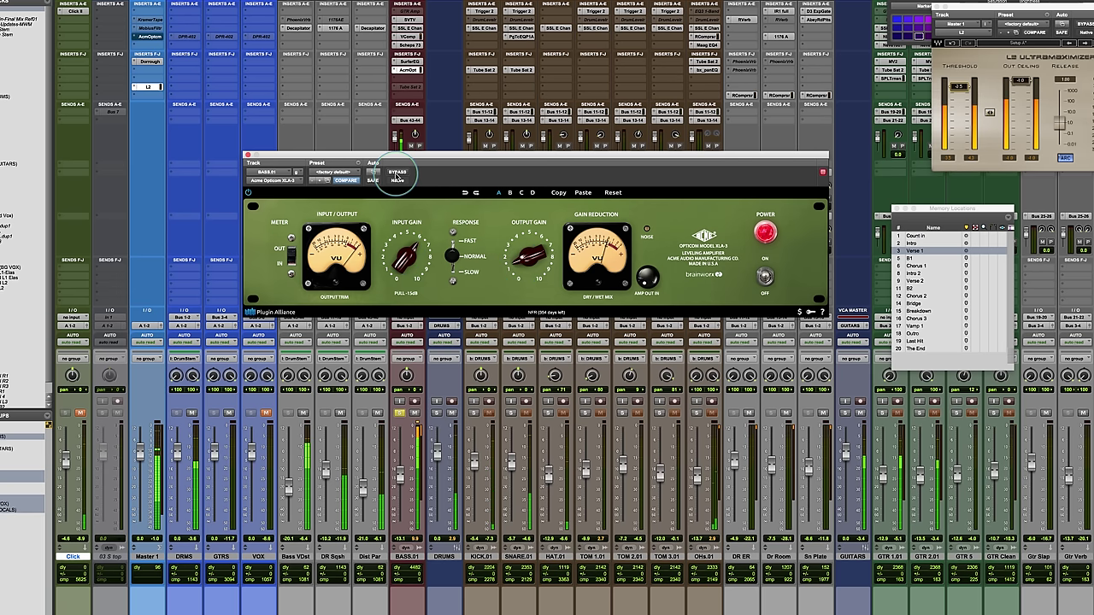
pyautogui.click(396, 176)
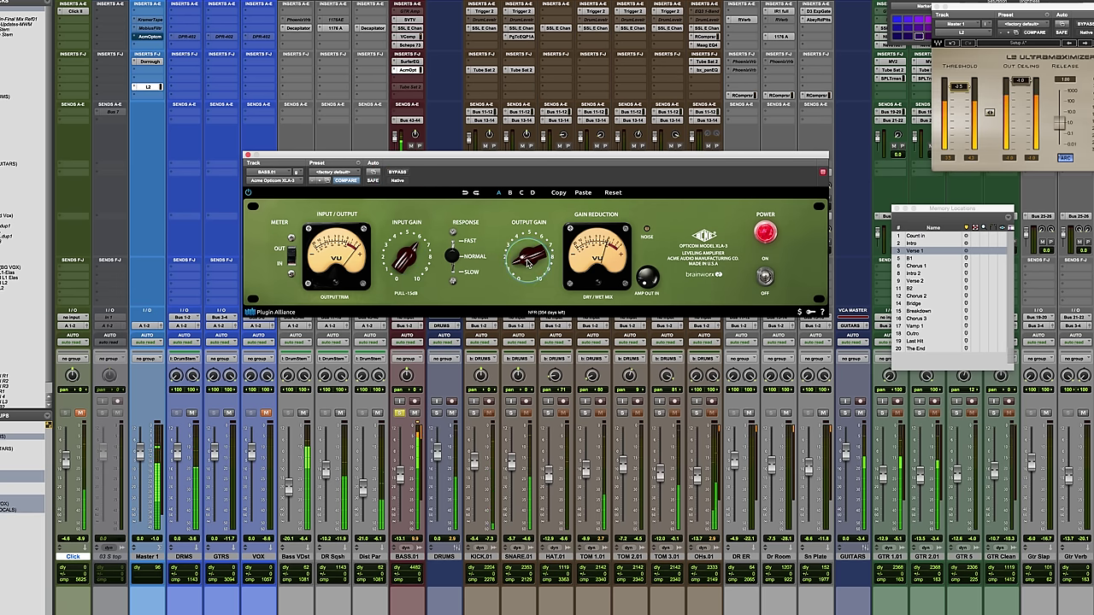
pyautogui.click(521, 258)
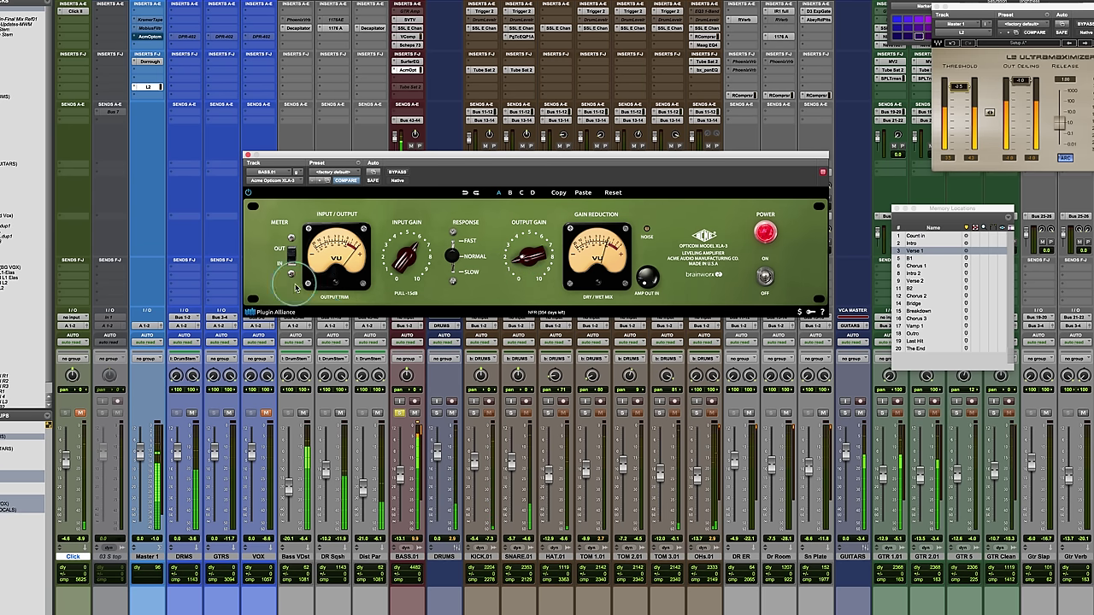
pyautogui.click(336, 296)
pyautogui.moveTo(336, 296); pyautogui.dragTo(335, 314)
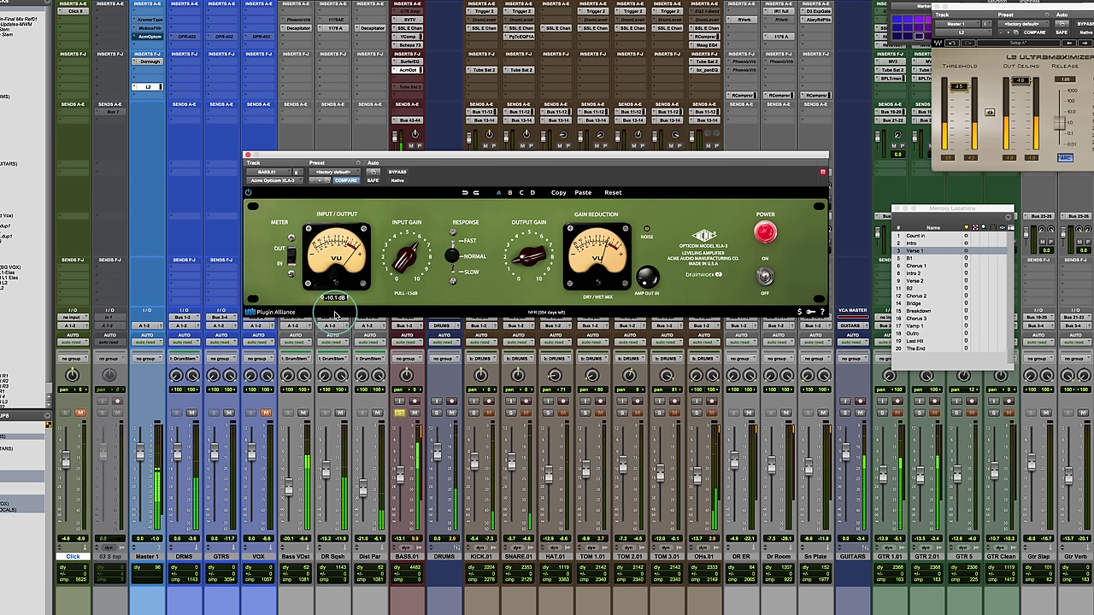
# Step: Raise the bass compressor's Output Gain and compare the level against bypass
pyautogui.click(522, 255)
pyautogui.moveTo(523, 255); pyautogui.dragTo(519, 246)
pyautogui.click(387, 170)
pyautogui.click(397, 175)
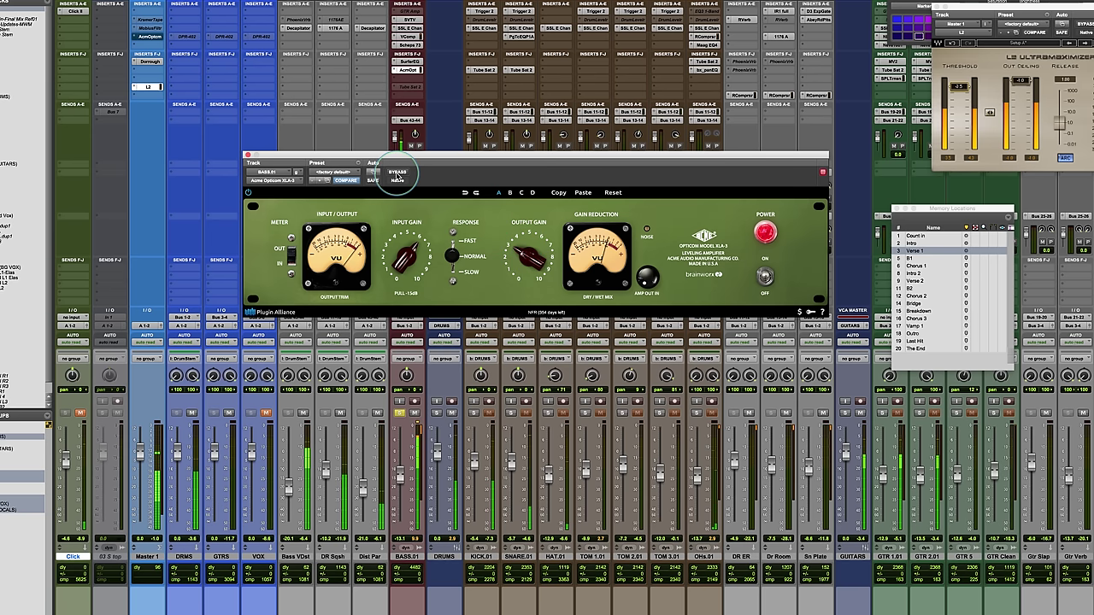
# Step: Fine-tune both the Input Gain and Output Gain of the bass compressor, and check the result against bypass
pyautogui.moveTo(404, 253); pyautogui.dragTo(400, 259)
pyautogui.moveTo(527, 256); pyautogui.dragTo(533, 250)
pyautogui.click(395, 172)
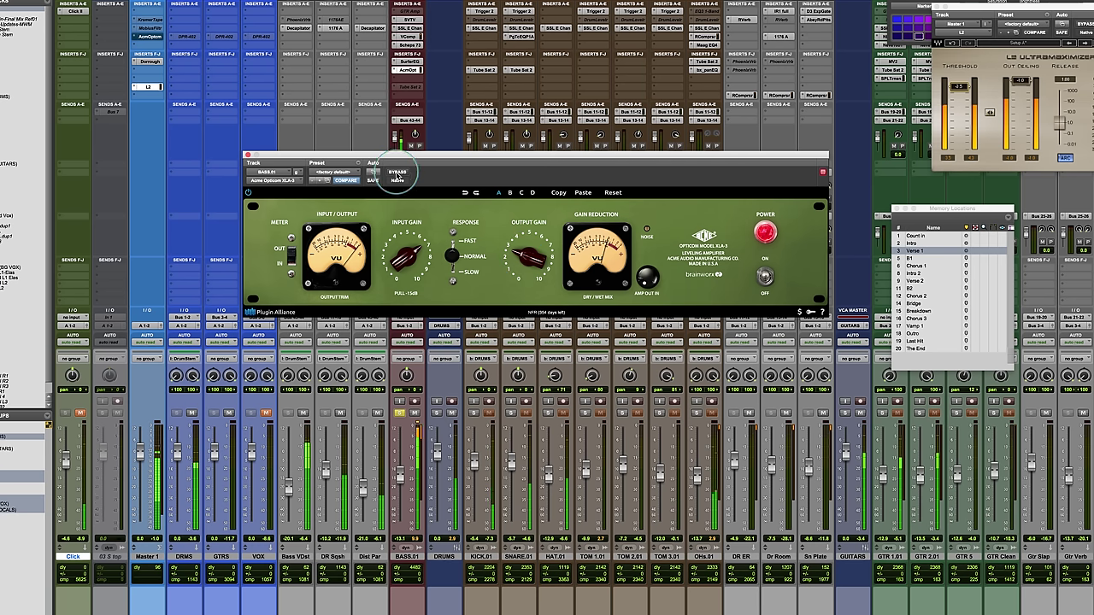
pyautogui.click(396, 172)
# Step: Set the bass compressor's Dry/Wet Mix to about 53%
pyautogui.moveTo(600, 283); pyautogui.dragTo(593, 307)
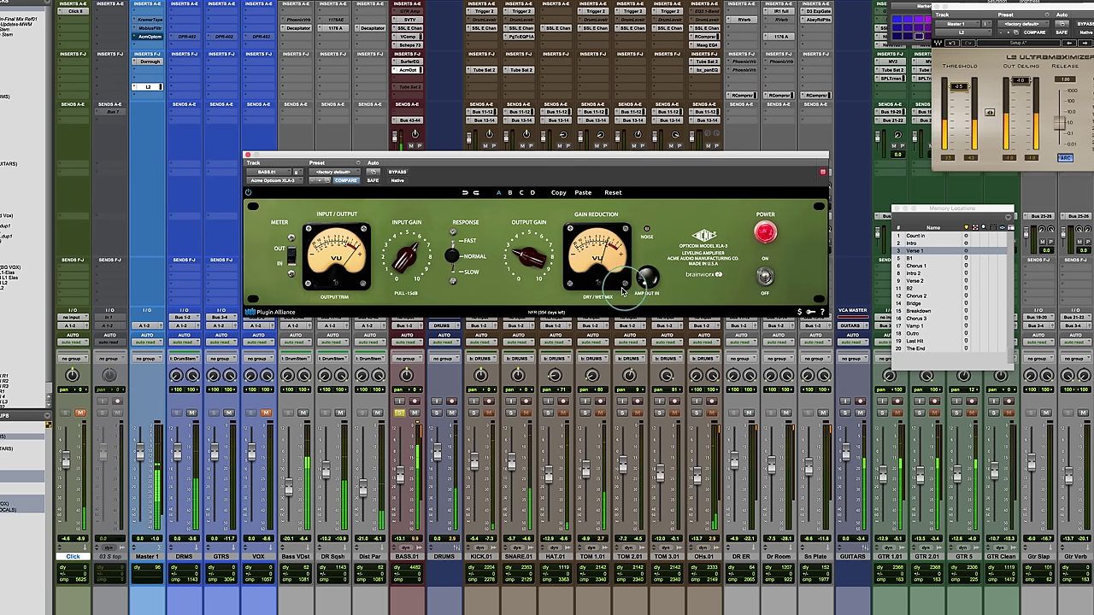
pyautogui.moveTo(598, 286); pyautogui.dragTo(597, 285)
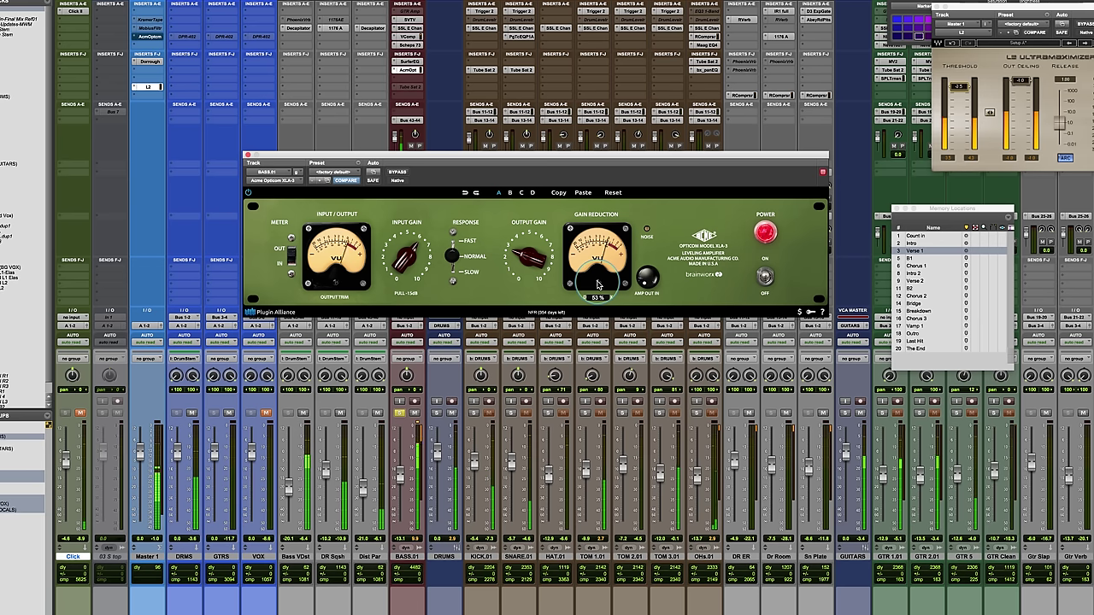
# Step: Unsolo BASS.01 and compare its compressor against bypass in the full mix, leaving it active
pyautogui.click(396, 173)
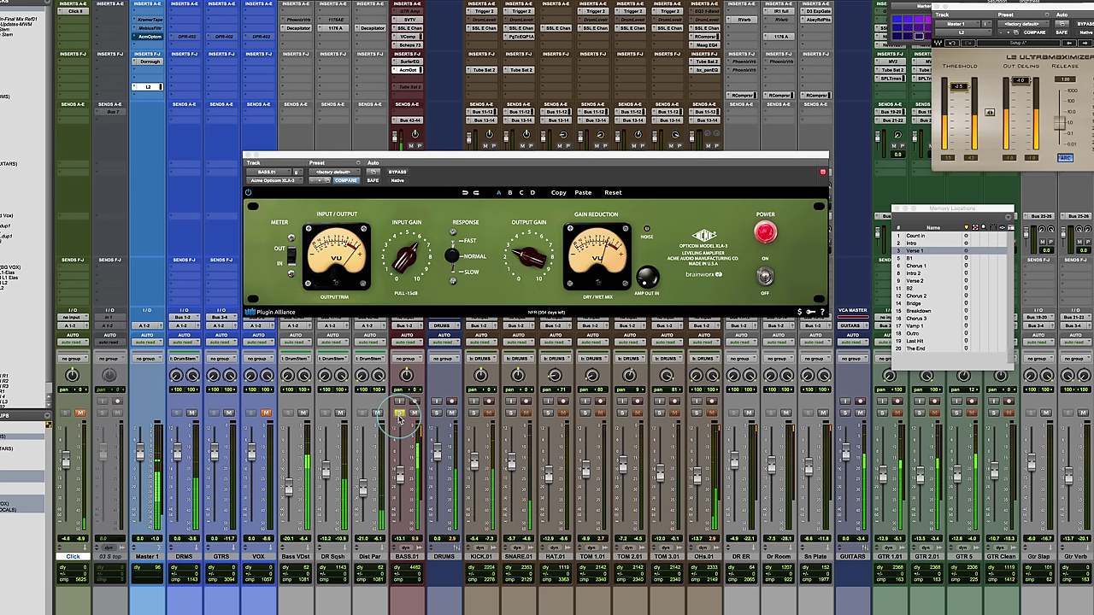
pyautogui.click(520, 259)
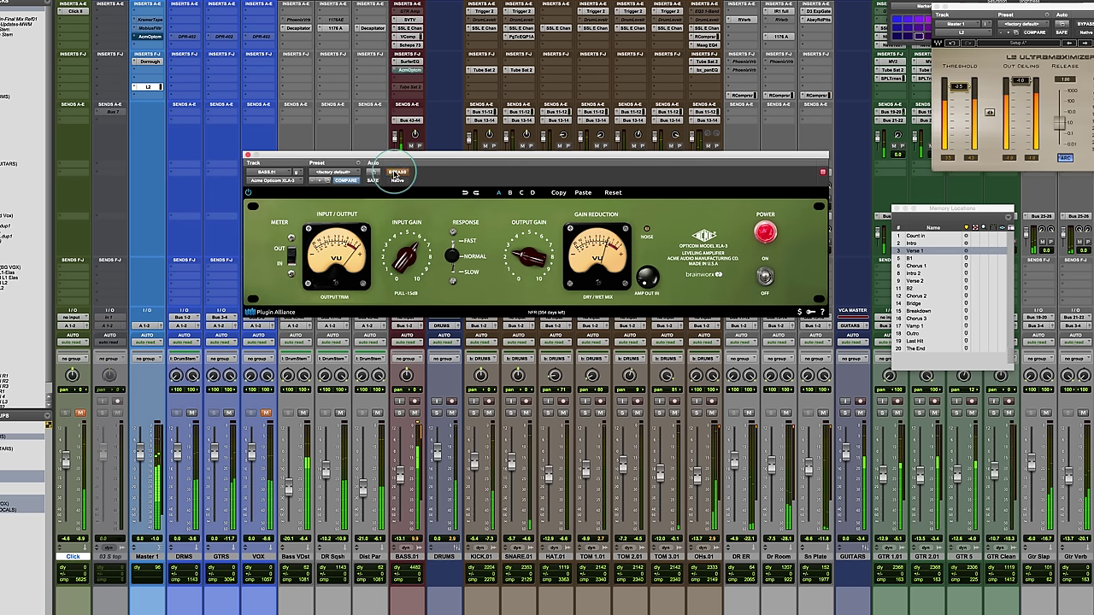
pyautogui.click(397, 173)
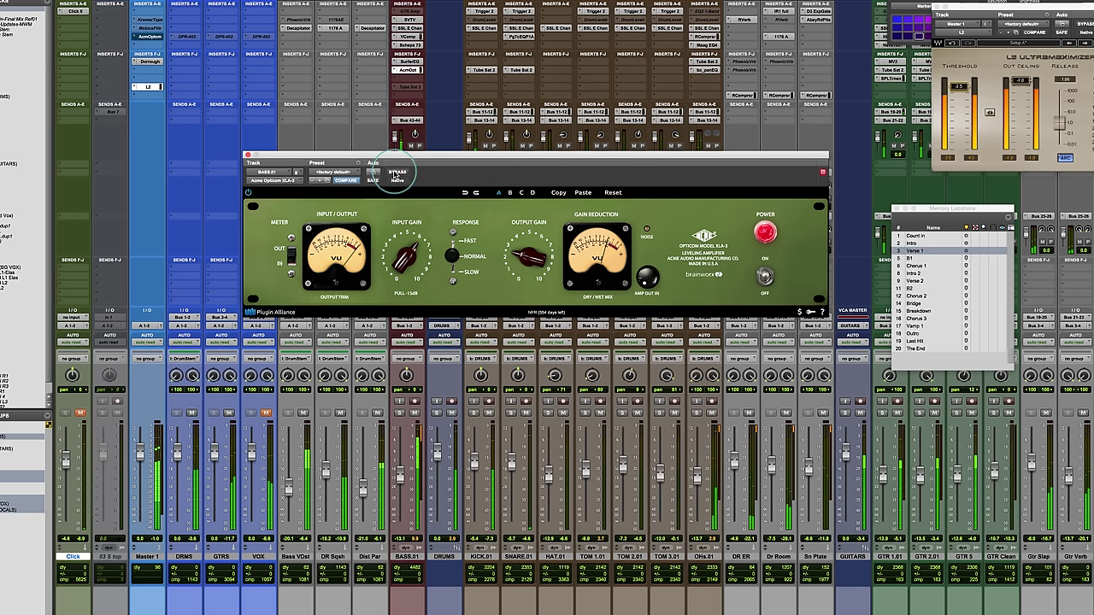
# Step: Copy the master track's Acme Opticom XLA-3 to the DRMS track, and open it to set Response to Fast
pyautogui.click(186, 29)
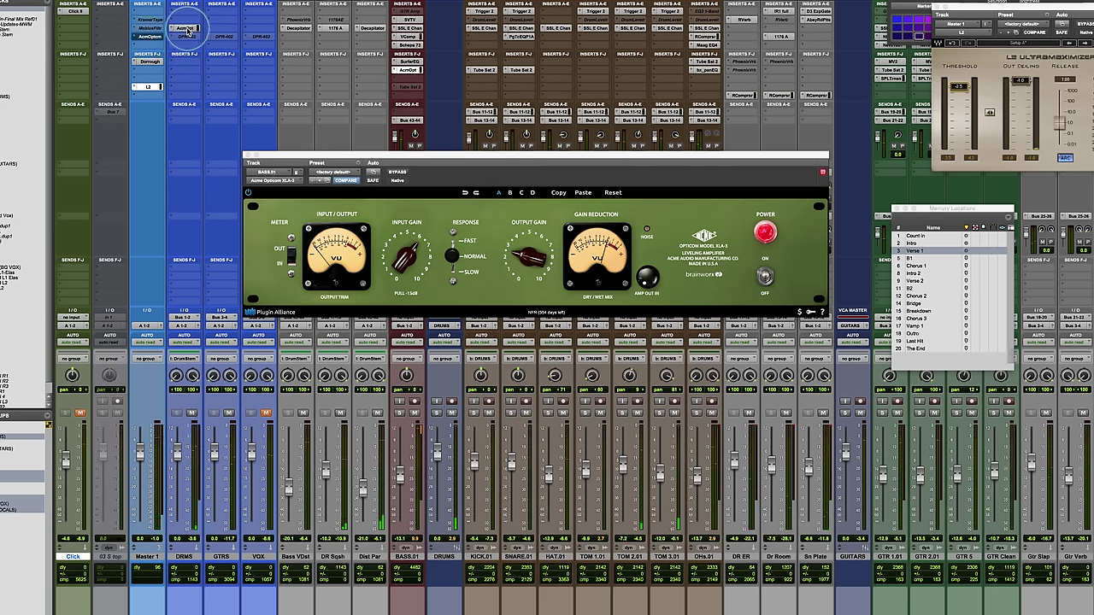
pyautogui.click(188, 30)
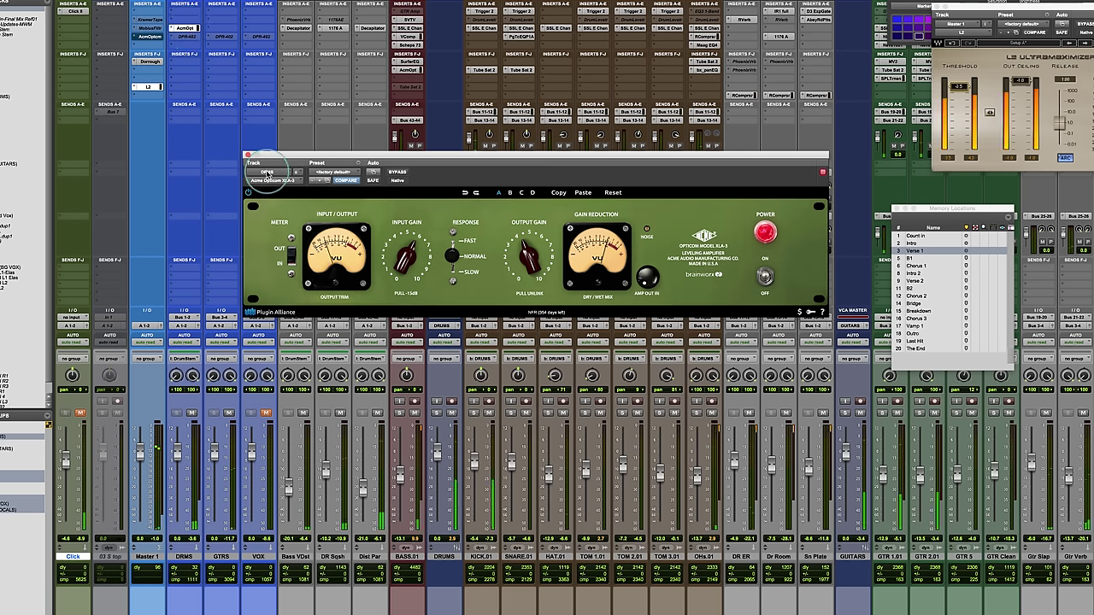
pyautogui.click(452, 244)
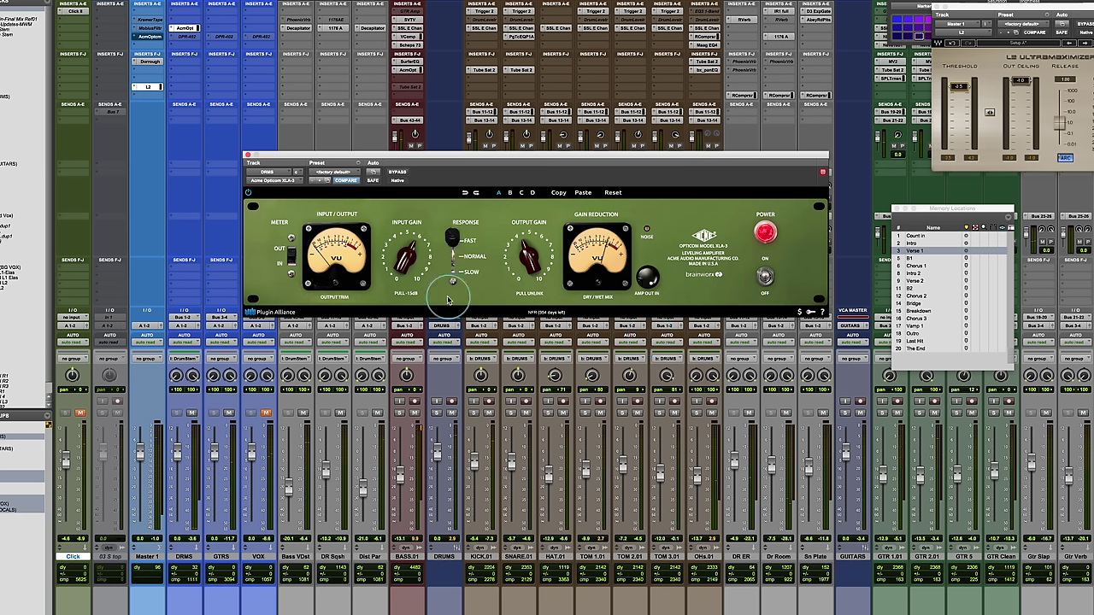
# Step: Set the drum compressor's Input Gain and Output Gain to about 5 each, and compare against bypass
pyautogui.moveTo(334, 286)
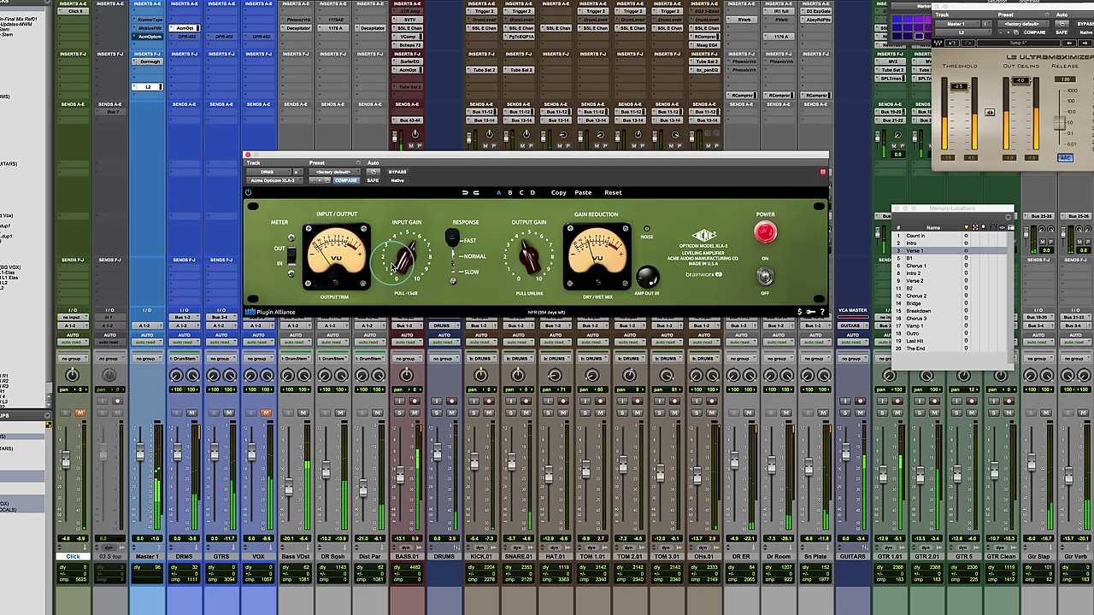
pyautogui.moveTo(404, 278)
pyautogui.mouseDown()
pyautogui.moveTo(410, 262)
pyautogui.moveTo(386, 272)
pyautogui.moveTo(395, 266)
pyautogui.mouseUp()
pyautogui.moveTo(528, 258); pyautogui.dragTo(525, 248)
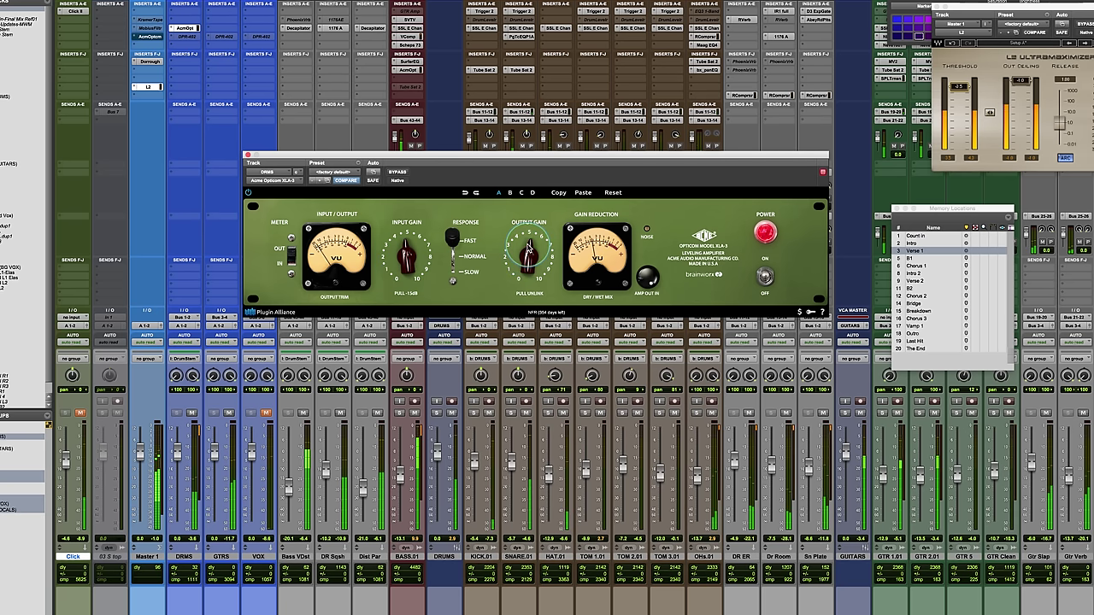
pyautogui.click(397, 171)
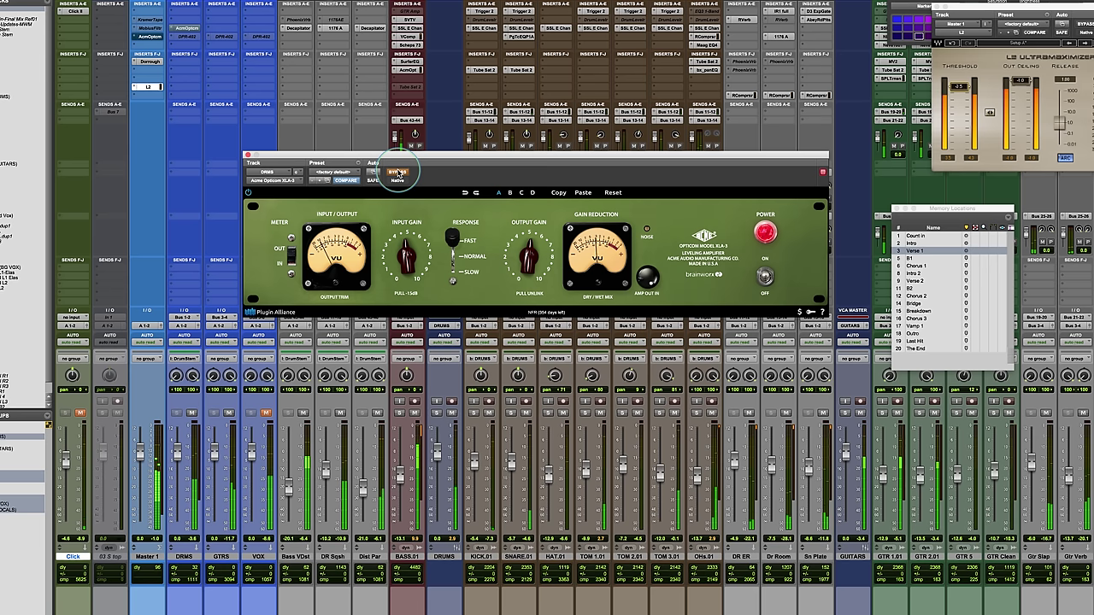
pyautogui.click(397, 173)
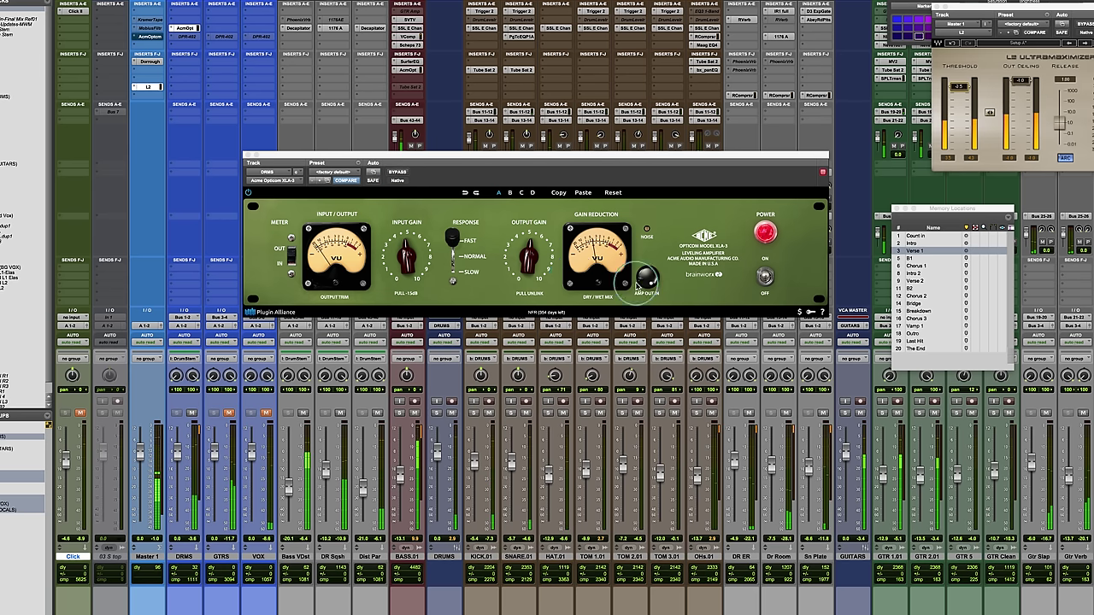
# Step: Raise the drum compressor's Output Gain to about 6.5 and compare it with bypass
pyautogui.click(526, 261)
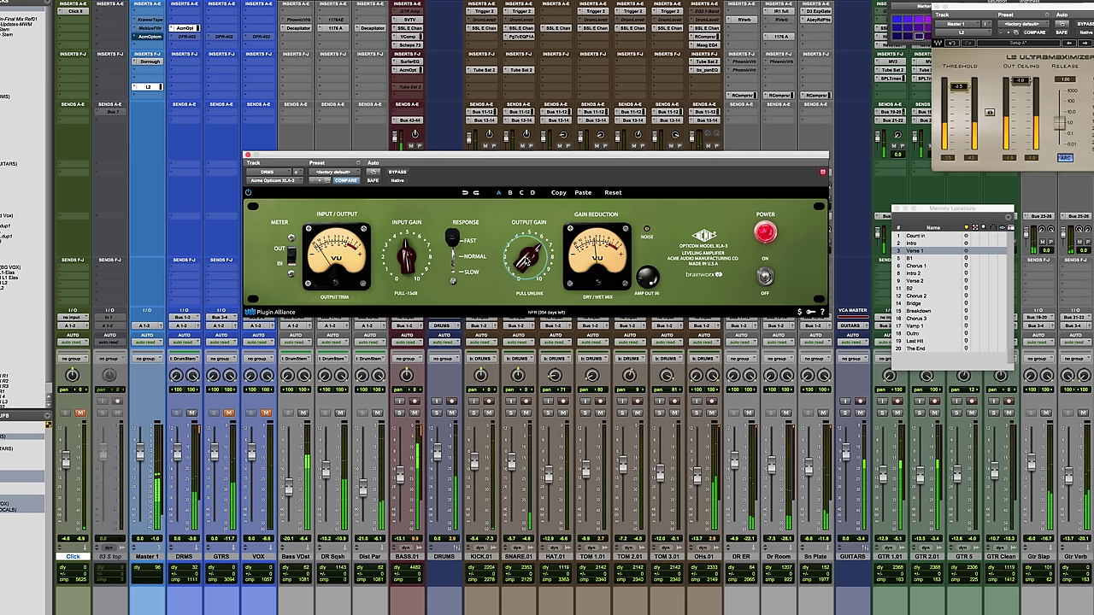
pyautogui.moveTo(526, 259); pyautogui.dragTo(524, 263)
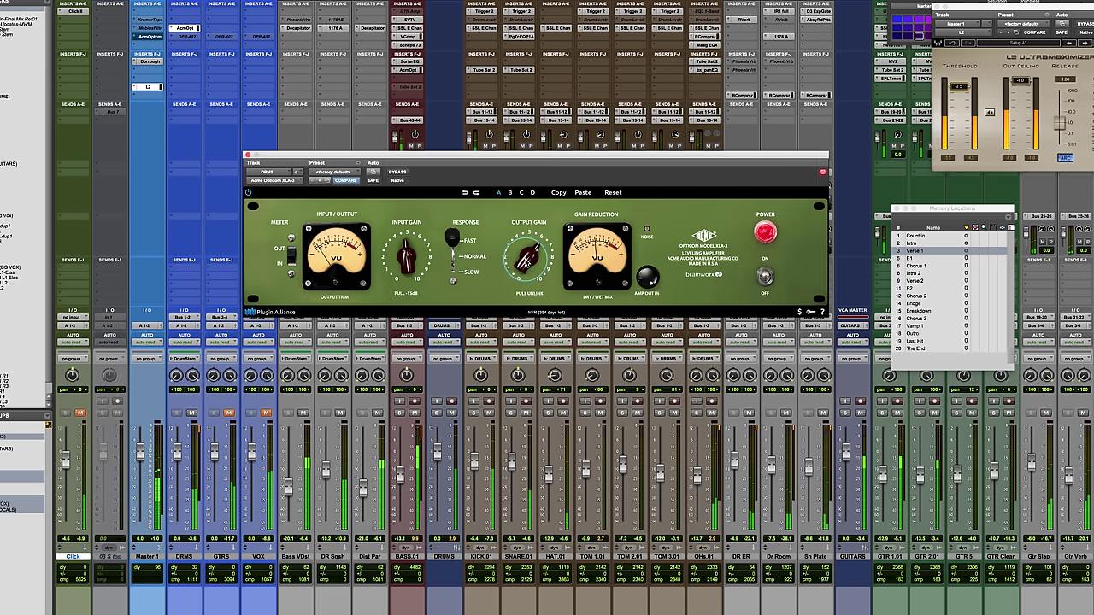
pyautogui.click(397, 174)
pyautogui.click(397, 174)
# Step: Push the drum compressor's Output Gain to about 7.5 and set its Output Trim to about -11.3 dB
pyautogui.click(523, 261)
pyautogui.moveTo(520, 262); pyautogui.dragTo(524, 260)
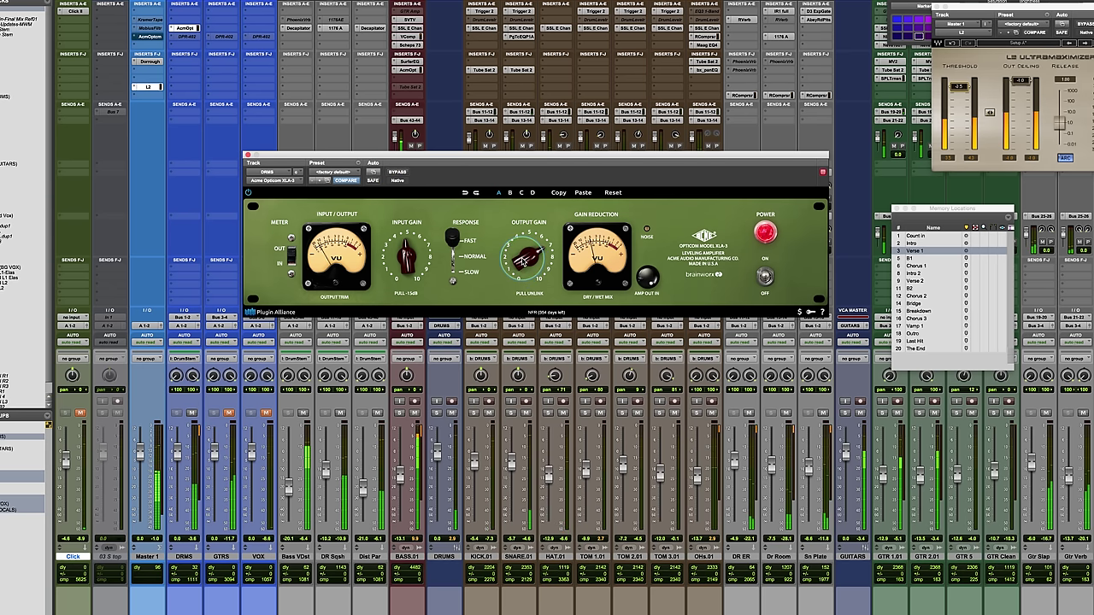
pyautogui.moveTo(334, 285); pyautogui.dragTo(337, 266)
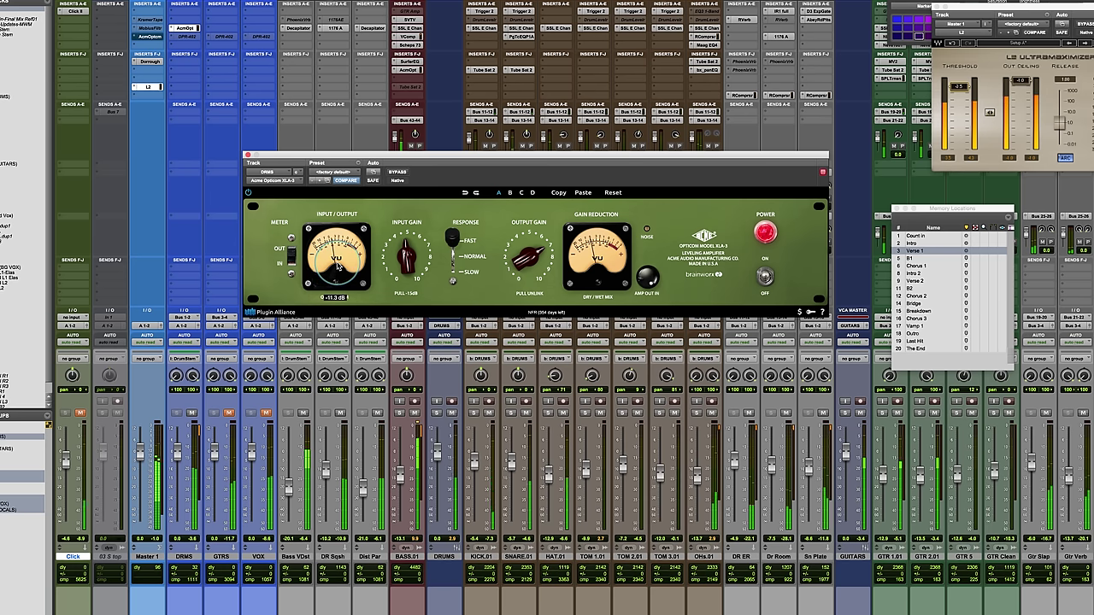
# Step: Lower the drum compressor's Output Gain to about 6 and compare the drums with bypass
pyautogui.moveTo(518, 283); pyautogui.dragTo(519, 279)
pyautogui.click(397, 172)
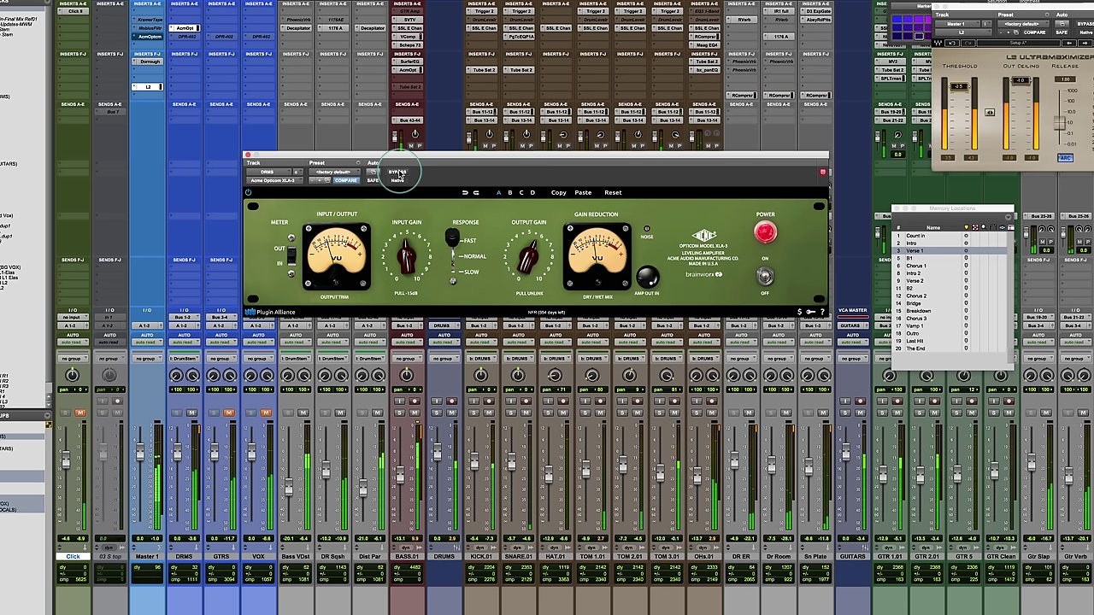
pyautogui.click(397, 171)
# Step: Try the drum compressor's Dry/Wet Mix control and compare the compressed drums repeatedly against bypass
pyautogui.click(597, 285)
pyautogui.moveTo(596, 284); pyautogui.dragTo(593, 312)
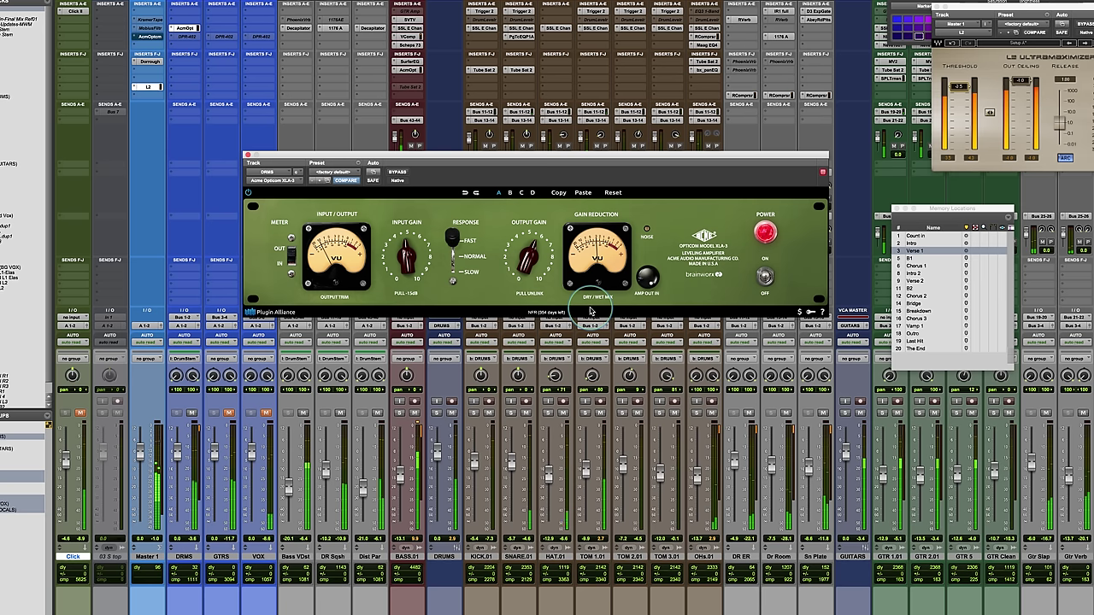
pyautogui.click(190, 67)
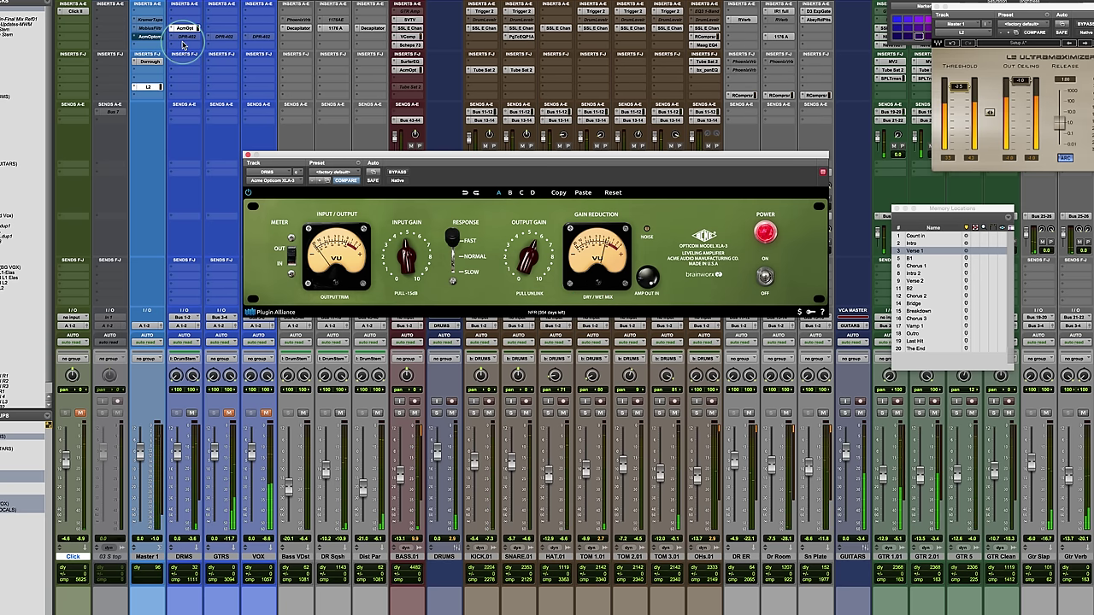
pyautogui.click(229, 414)
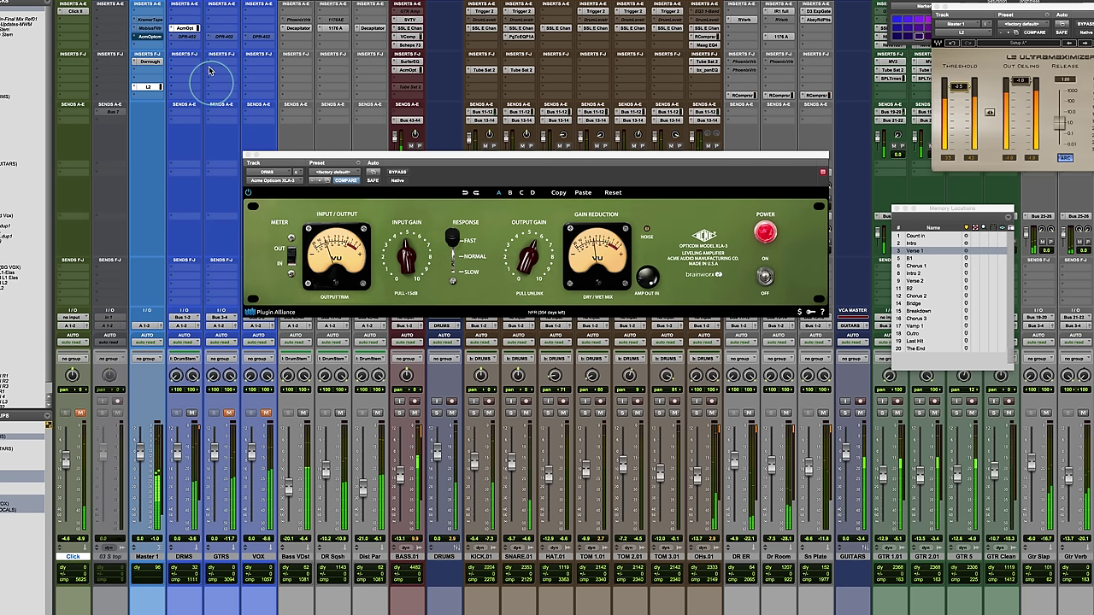
pyautogui.click(399, 174)
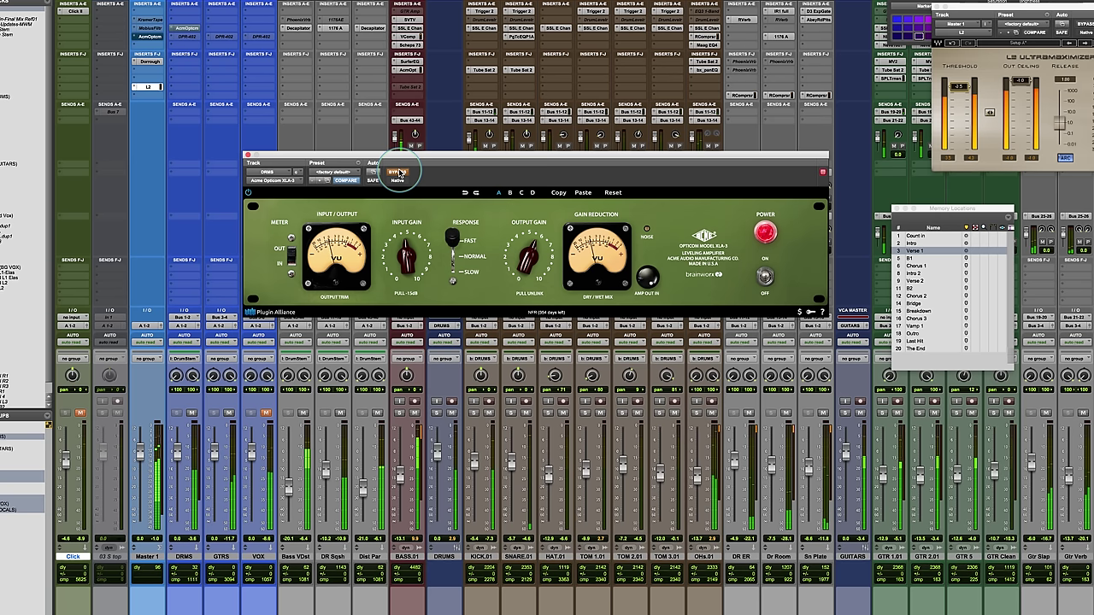
pyautogui.click(399, 174)
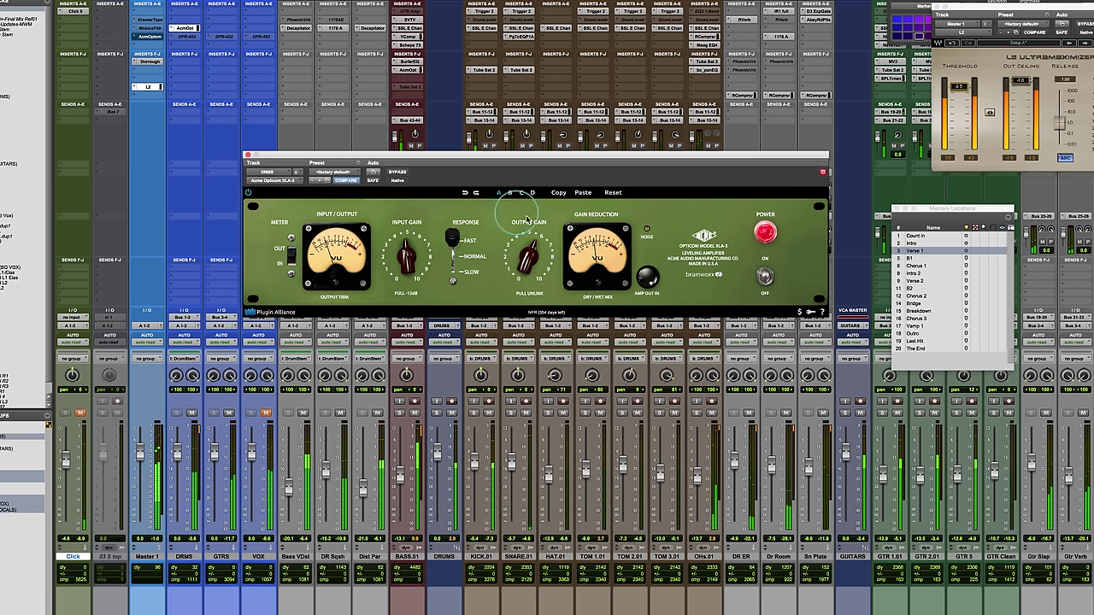
pyautogui.moveTo(598, 289)
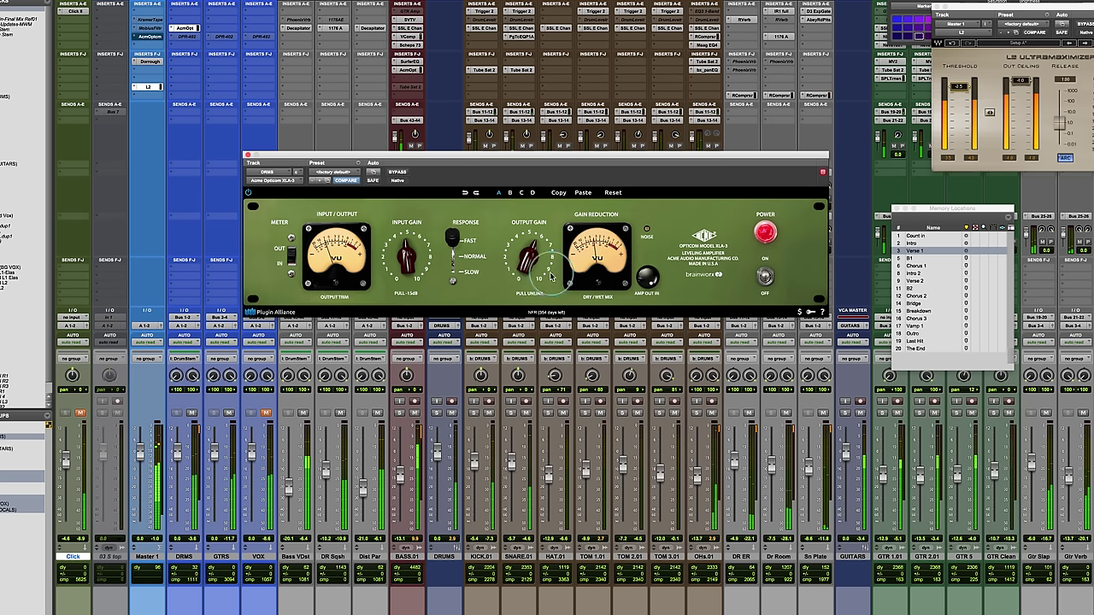
pyautogui.click(397, 173)
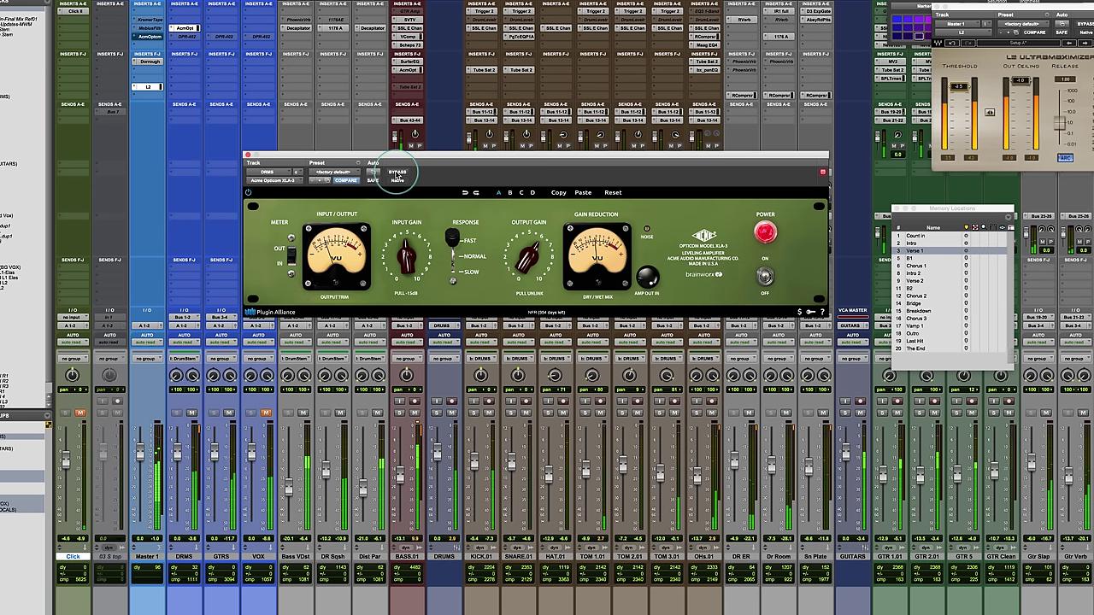
pyautogui.click(397, 174)
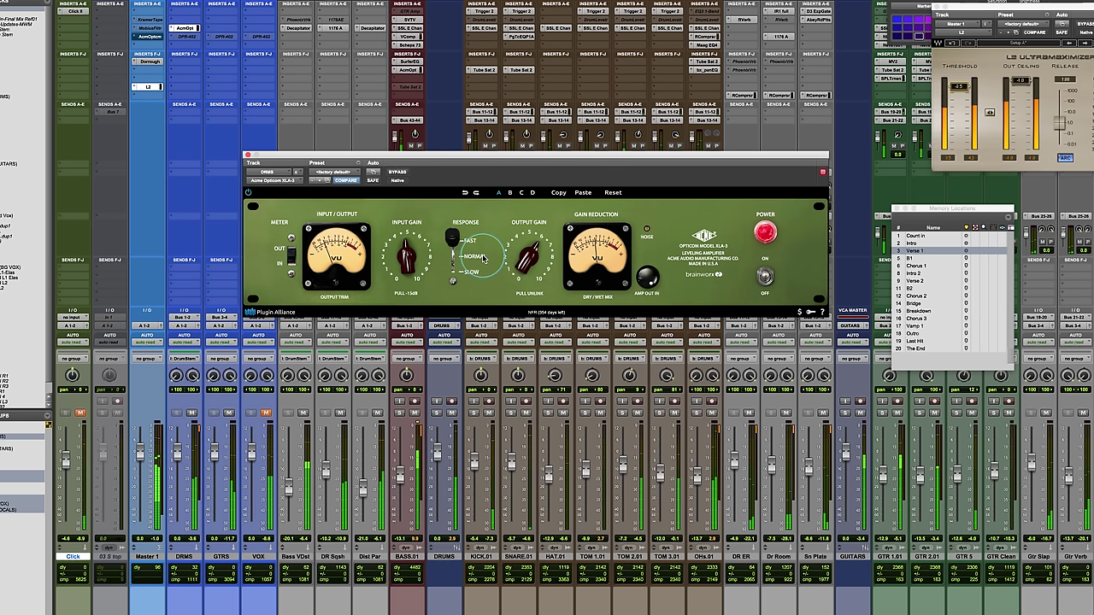
# Step: Set the drum compressor's Response to Normal and compare the result against bypass
pyautogui.click(453, 240)
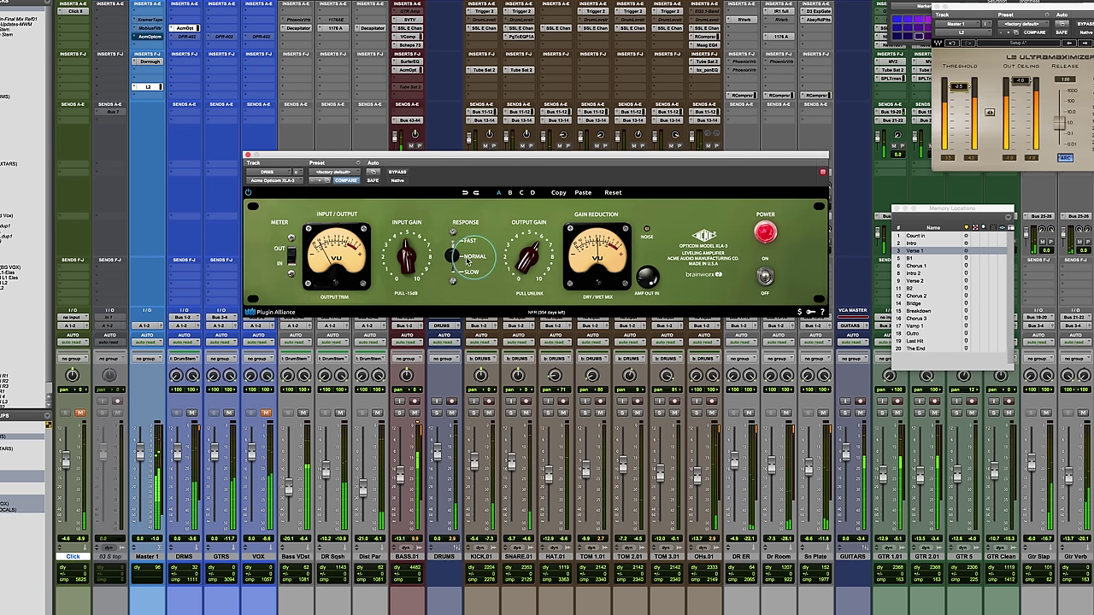
pyautogui.click(398, 173)
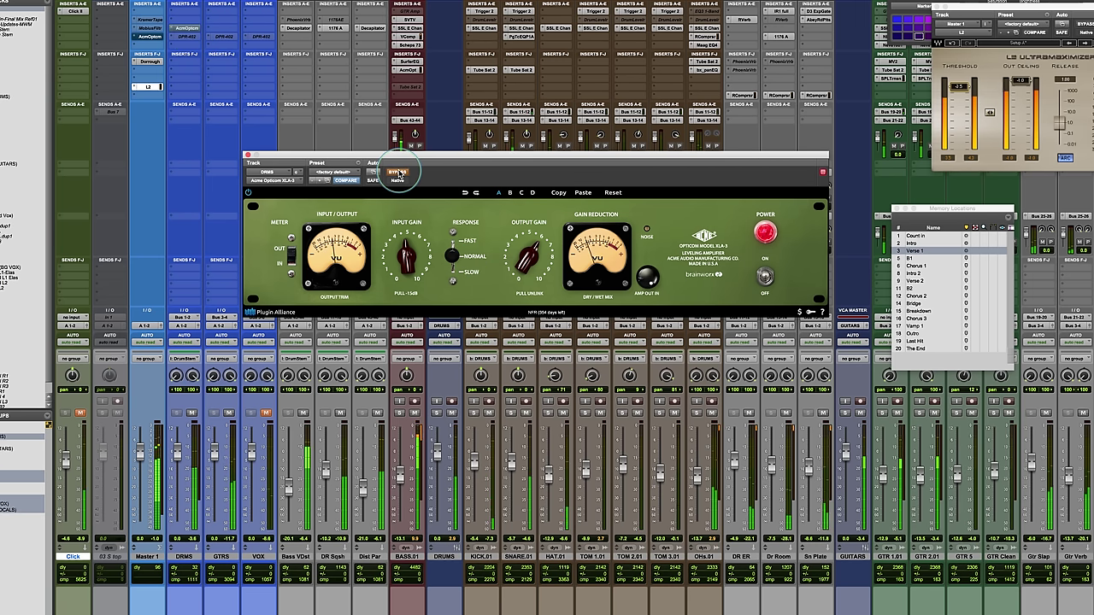
pyautogui.click(398, 173)
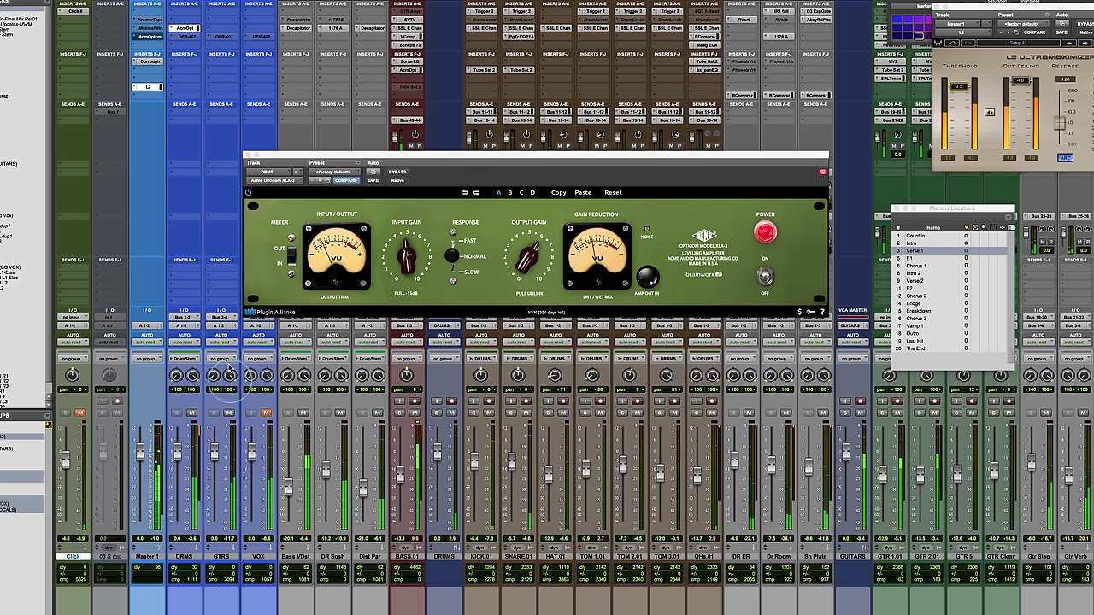
pyautogui.click(398, 173)
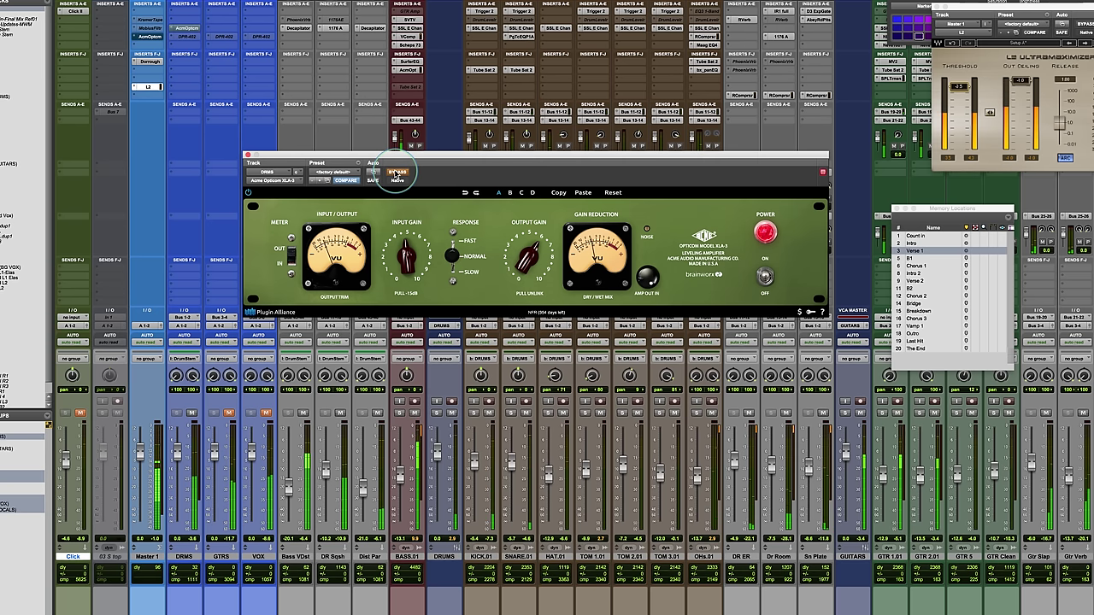
pyautogui.click(397, 173)
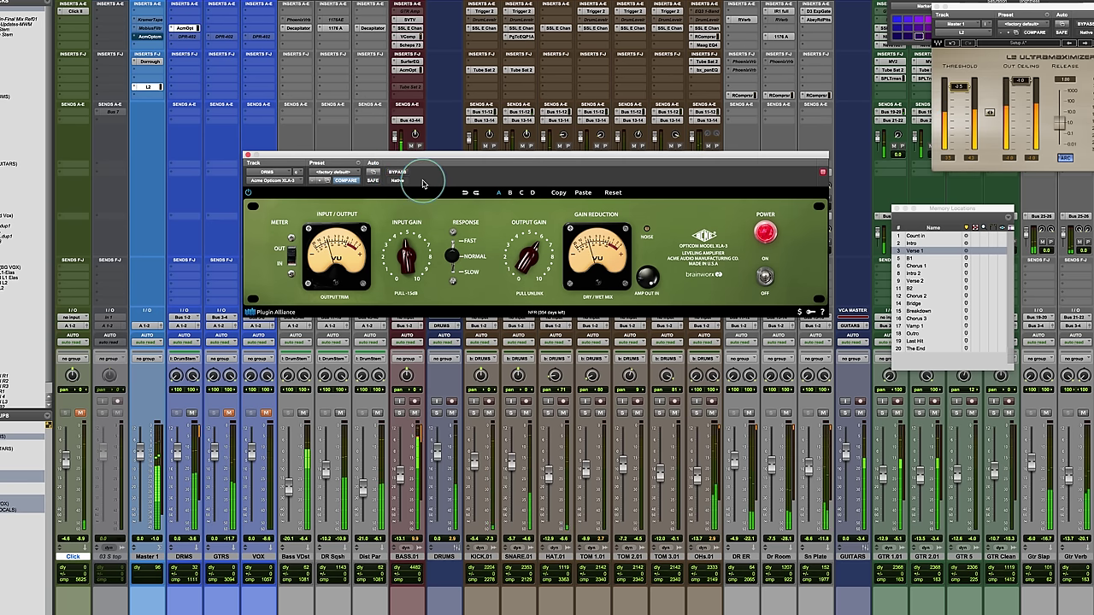
pyautogui.moveTo(557, 285); pyautogui.dragTo(505, 276)
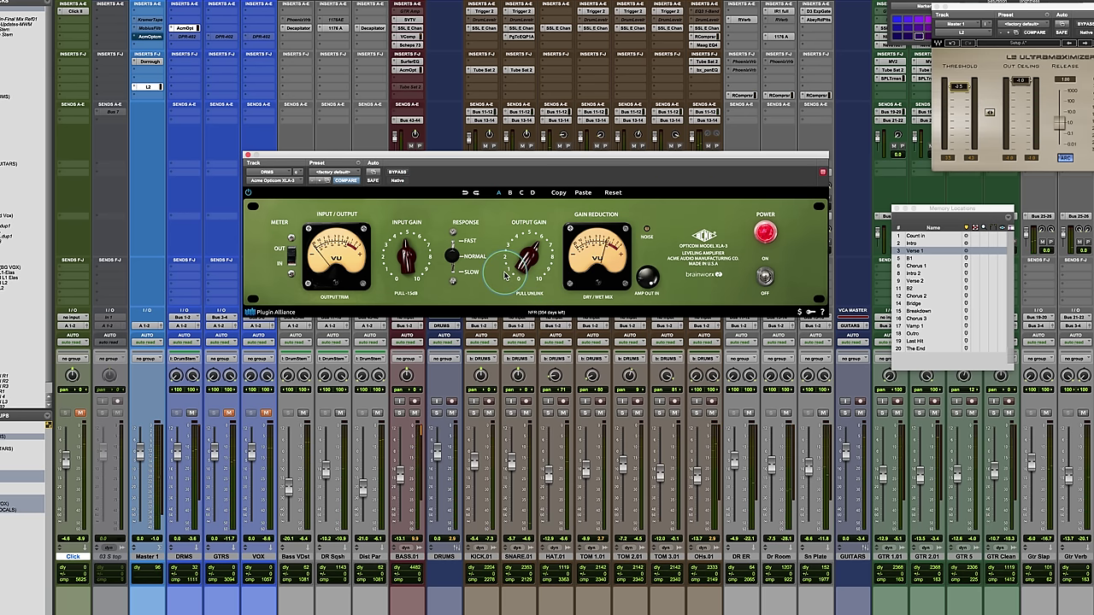